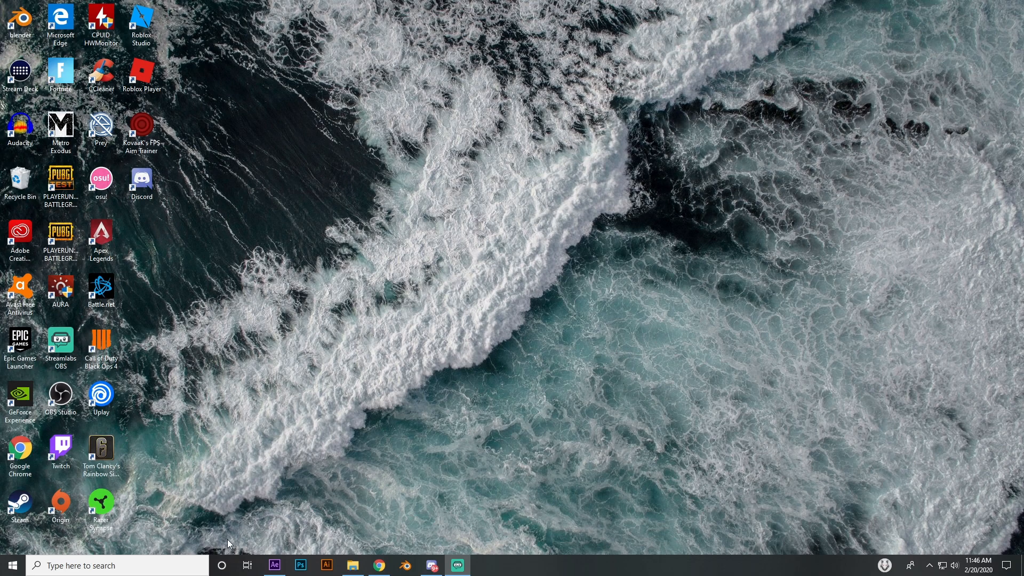
Switch to After Effects and open the Pre-comp 1 composition from Comp 1
left_click(273, 563)
left_click_drag(464, 319, 442, 310)
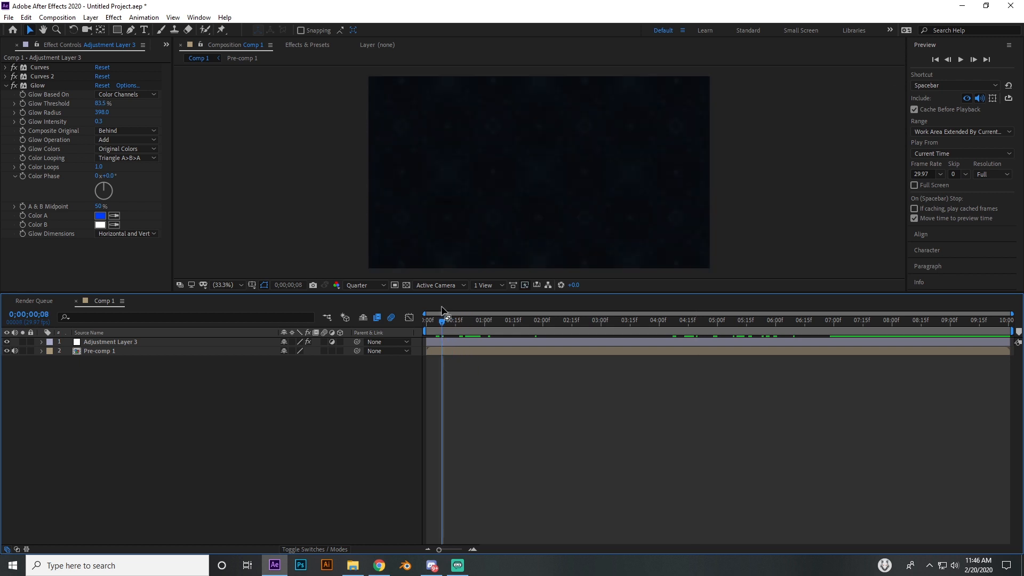
left_click(447, 340)
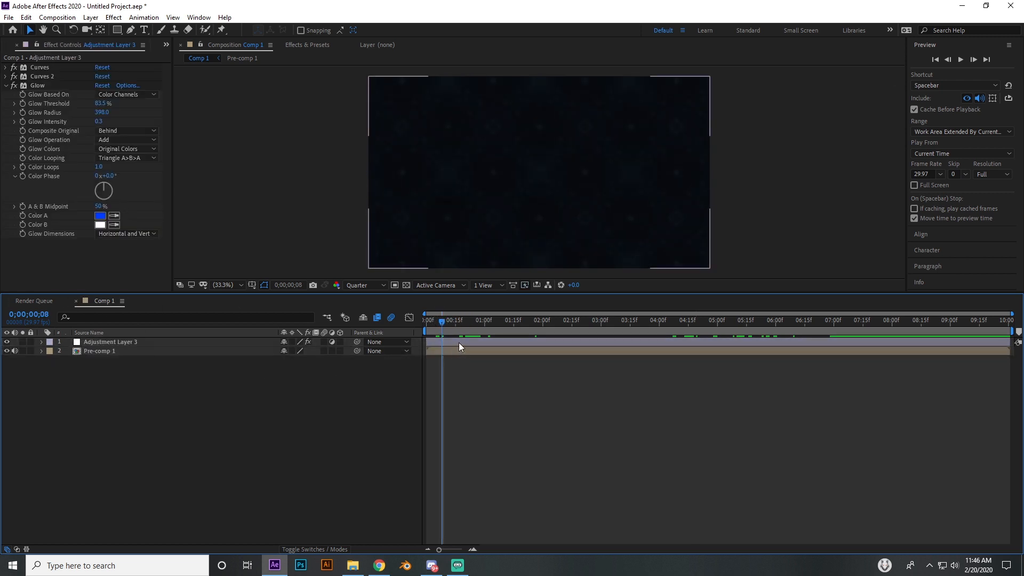
left_click(461, 350)
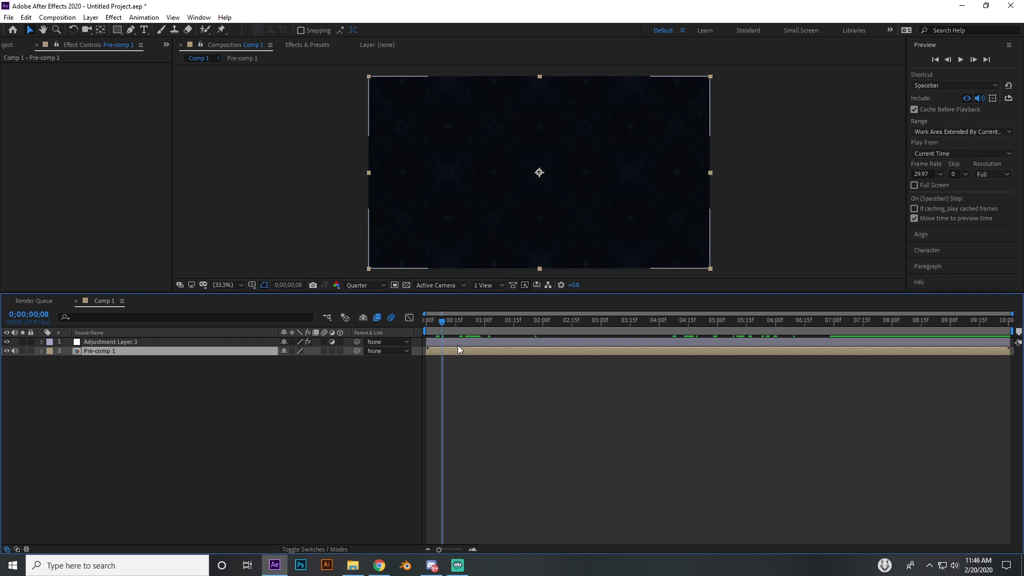
double_click(458, 350)
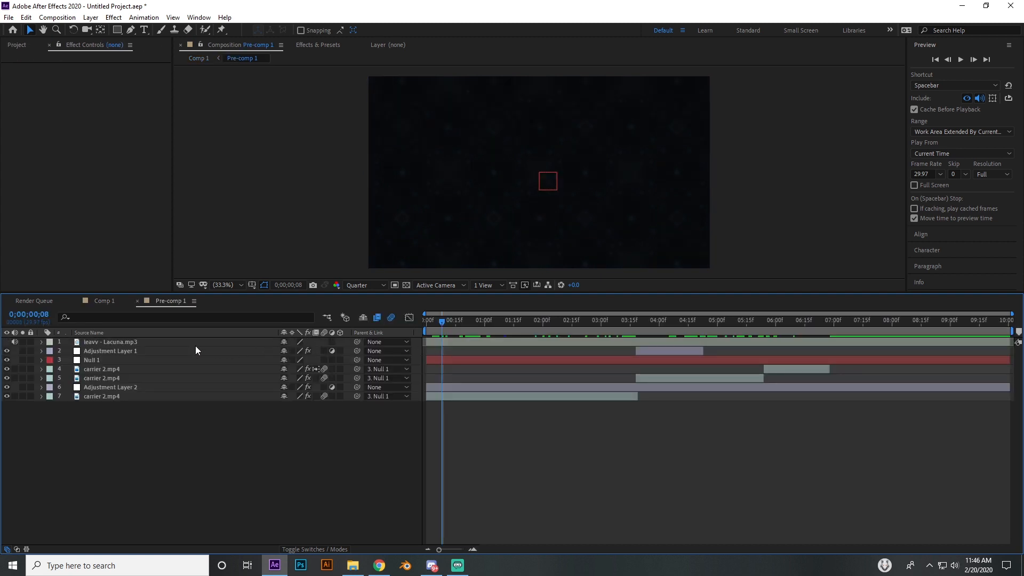
left_click_drag(512, 324, 471, 331)
Look in the effects library and examine the effects applied to the bottommost carrier 2.mp4 layer
left_click(319, 46)
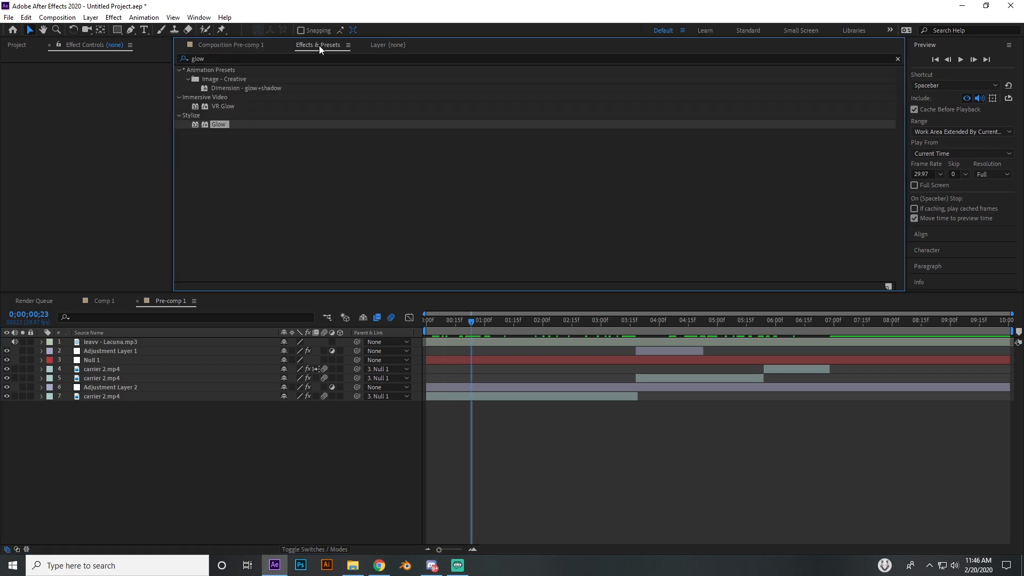
left_click(237, 61)
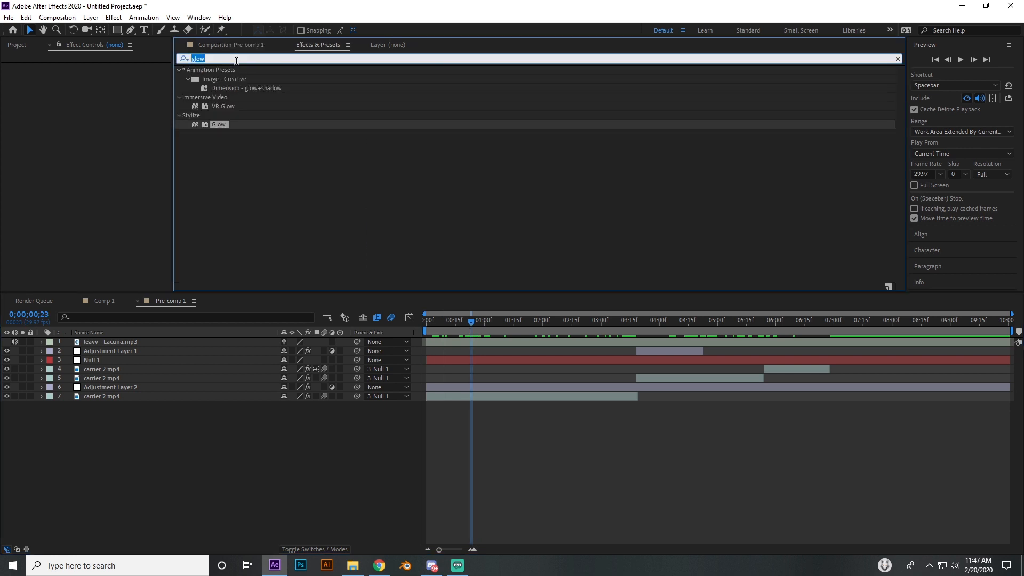
type("k")
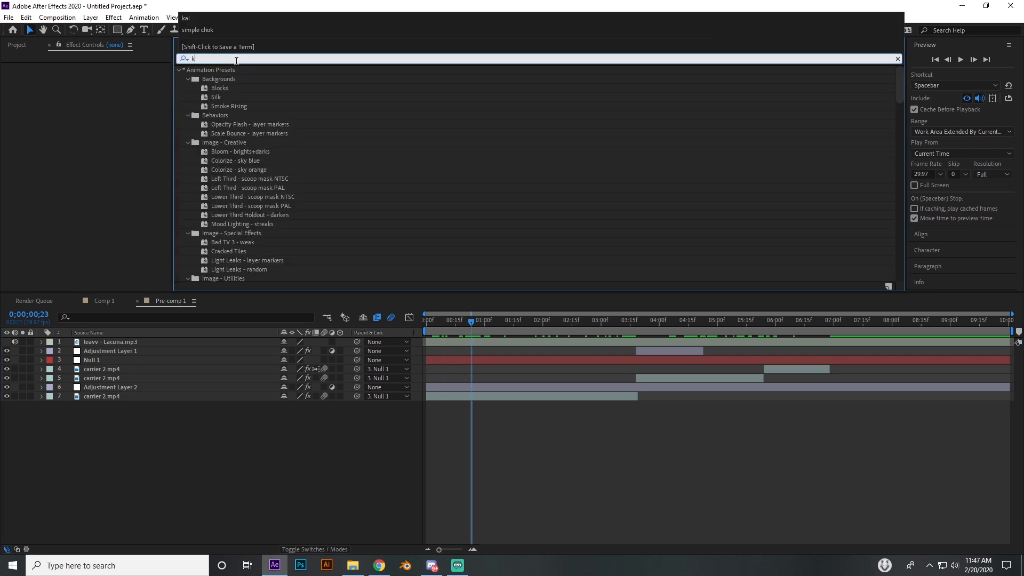
left_click(155, 386)
left_click(131, 395)
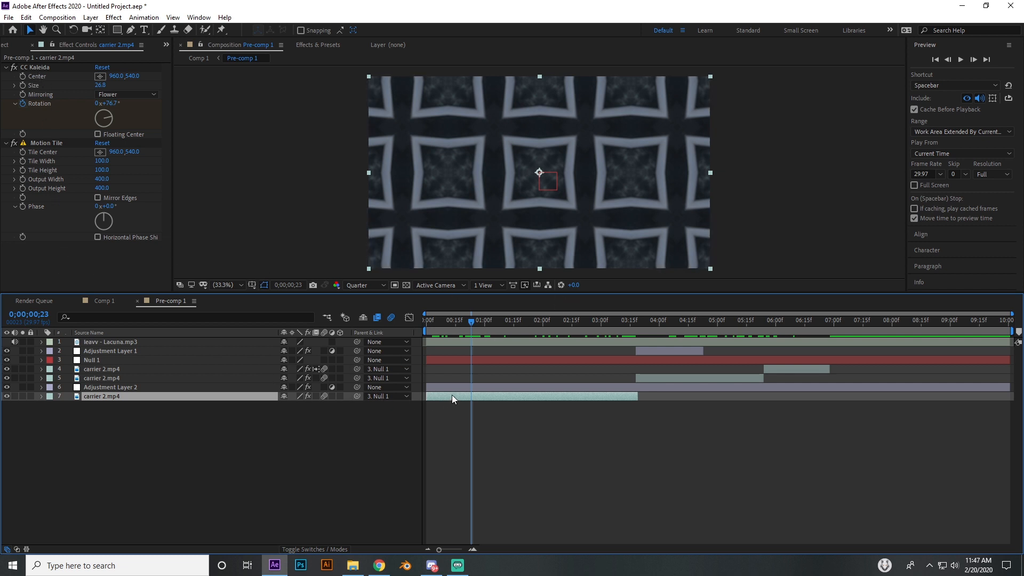
Delete Adjustment Layer 2, Null 1 and Adjustment Layer 1 from Pre-comp 1
left_click(616, 386)
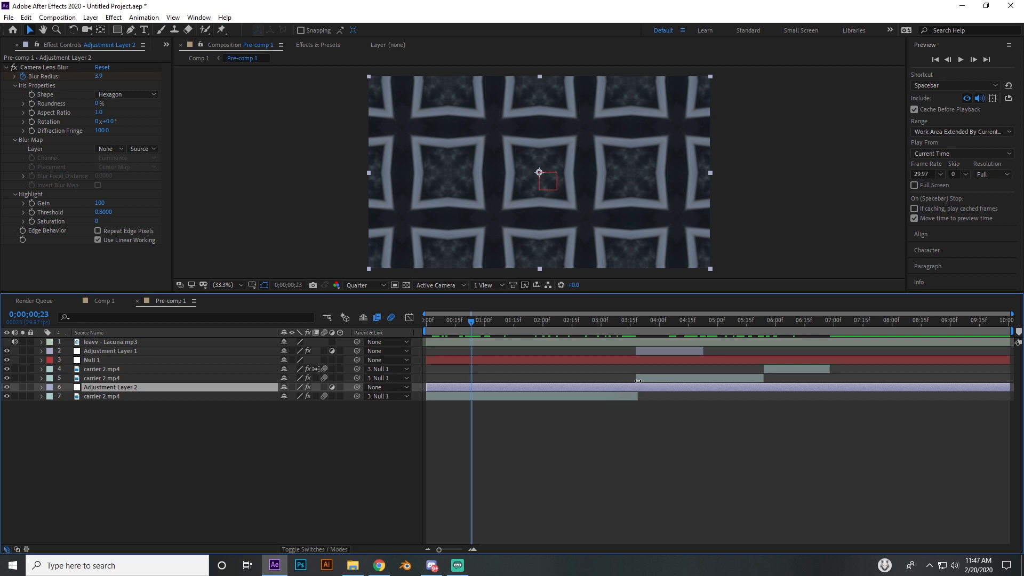
key("Delete")
left_click(621, 359)
key("Delete")
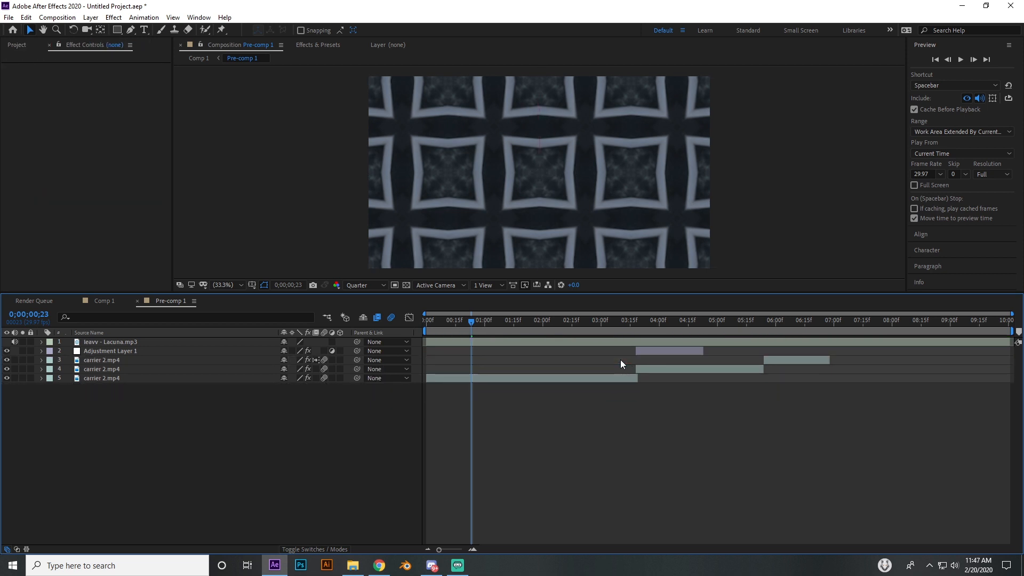
left_click(131, 353)
key("Delete")
Delete all three carrier 2.mp4 layers from Pre-comp 1, keeping only the music layer
left_click_drag(623, 323, 535, 344)
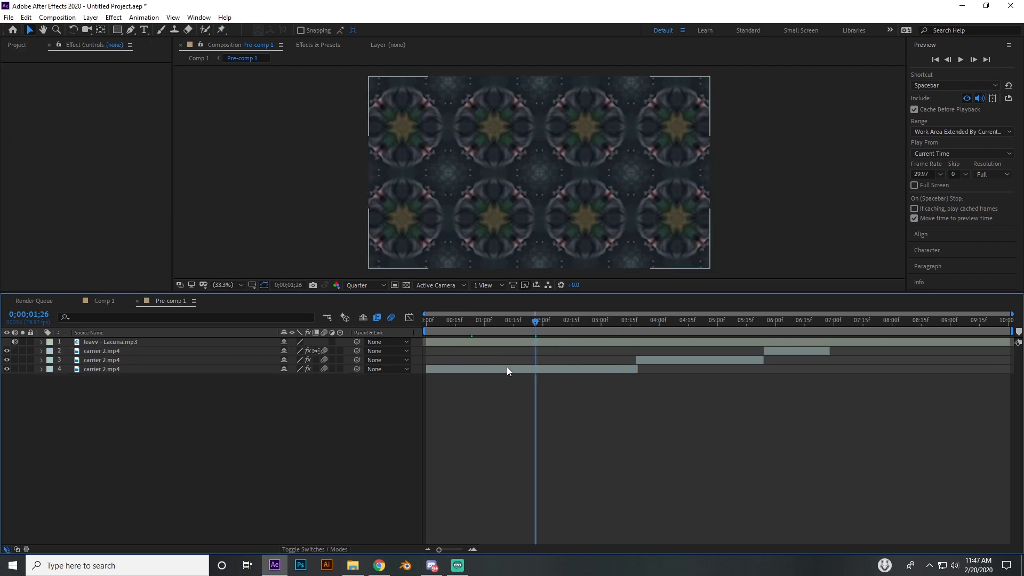
left_click(507, 368)
key("Delete")
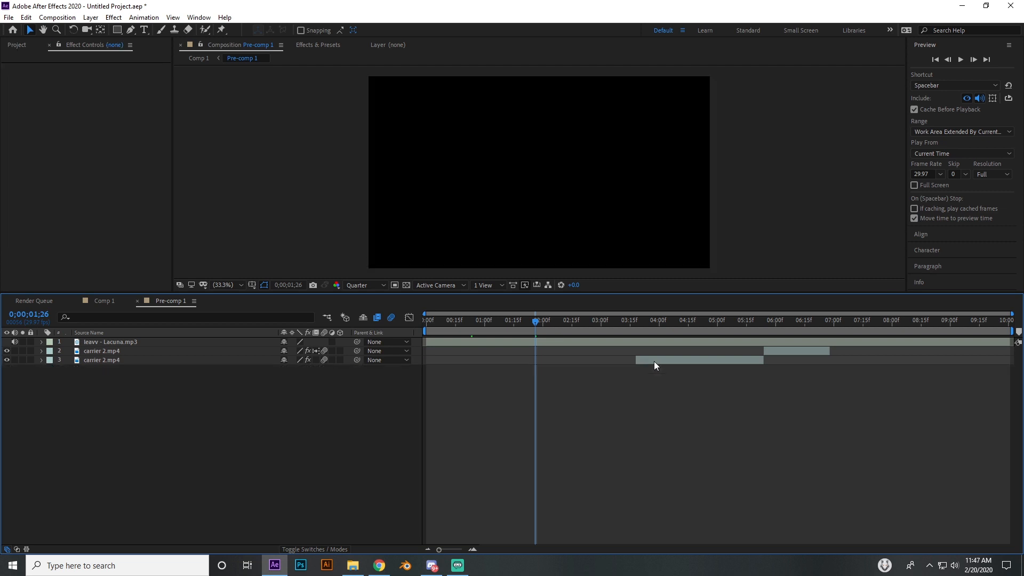
left_click(654, 361)
key("Delete")
left_click(781, 350)
key("Delete")
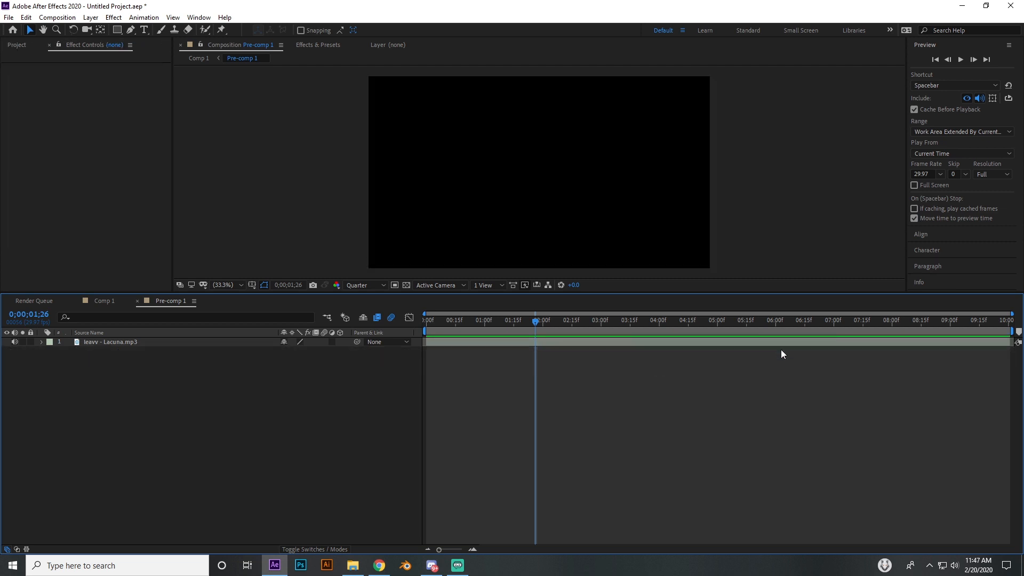
Add the carrier 2.mp4 footage to Pre-comp 1 beneath the leavv - Lacuna.mp3 layer
left_click(549, 341)
mouse_move(534, 323)
left_mouse_down()
mouse_move(447, 330)
mouse_move(542, 325)
left_mouse_up()
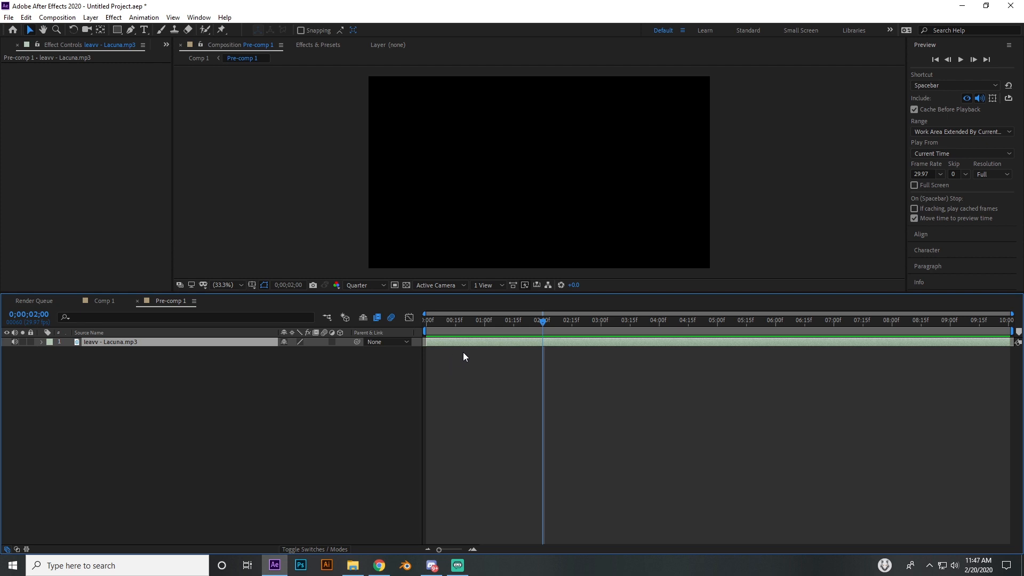
key("ctrl+0")
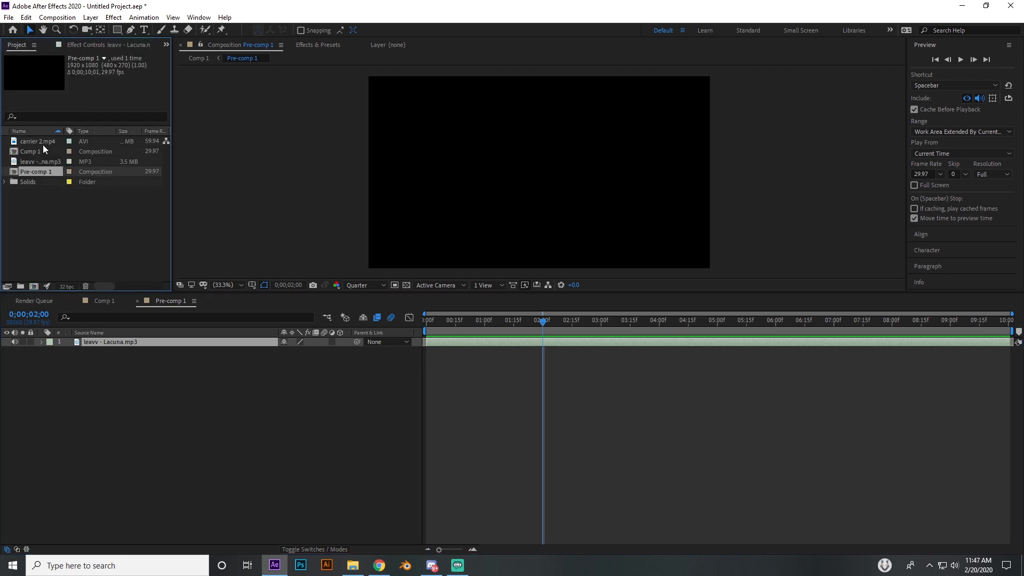
left_click(42, 141)
left_click_drag(44, 139, 176, 376)
Freeze the carrier 2.mp4 layer on the frame at 0;00;00;03
left_click_drag(435, 326, 465, 330)
left_click_drag(463, 326, 432, 328)
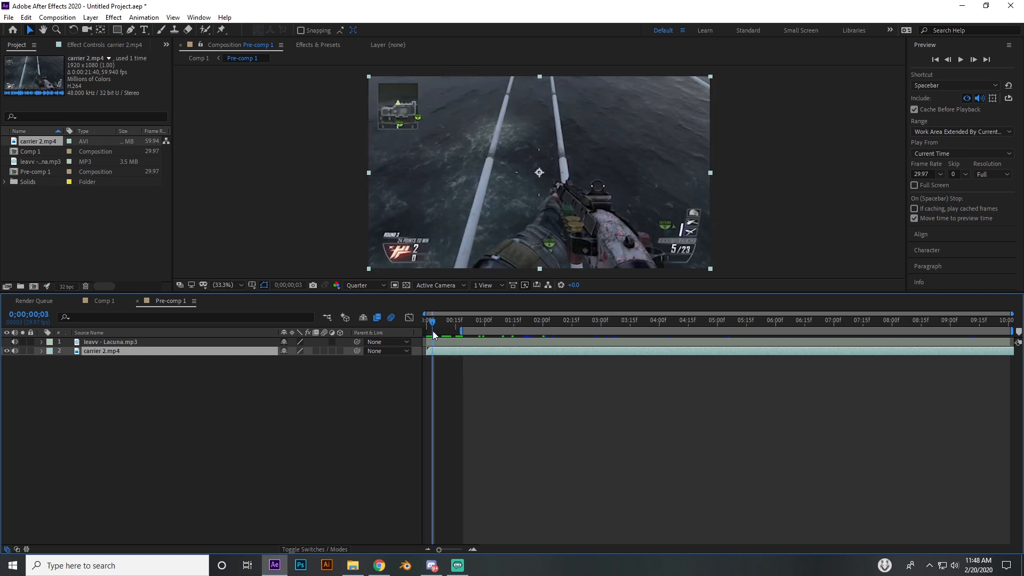
left_click_drag(476, 331, 430, 334)
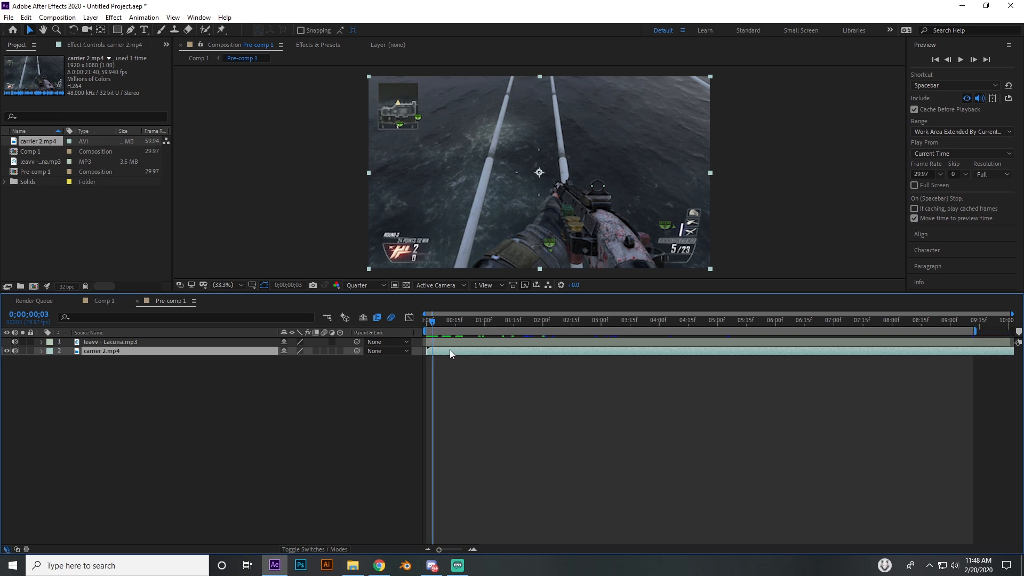
right_click(450, 350)
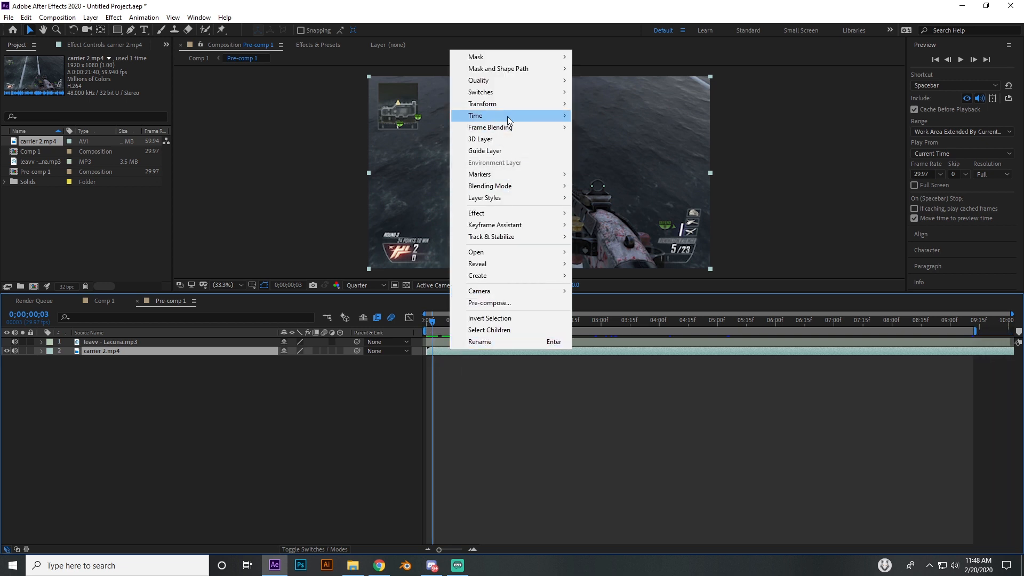
mouse_move(507, 117)
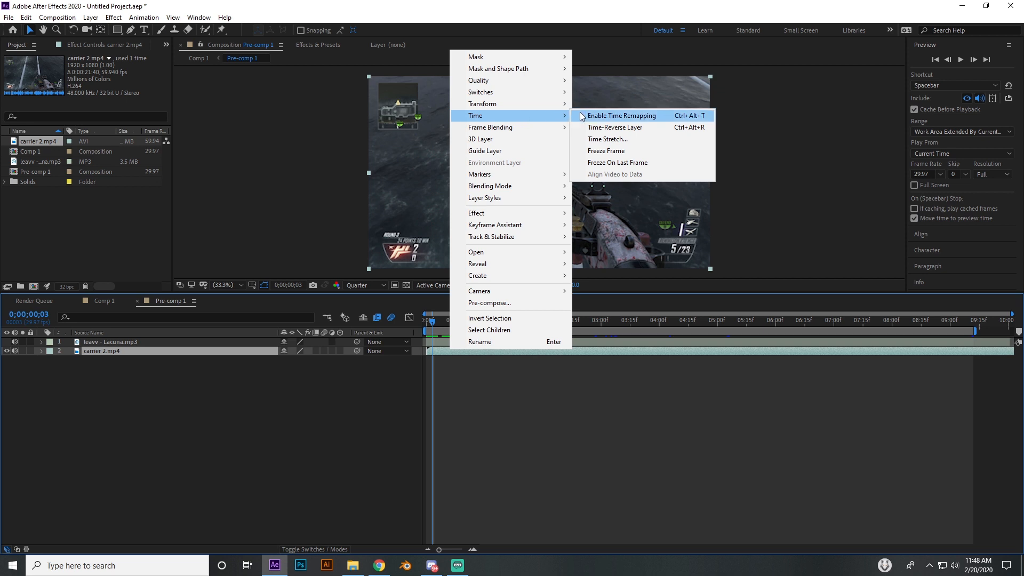
left_click(624, 155)
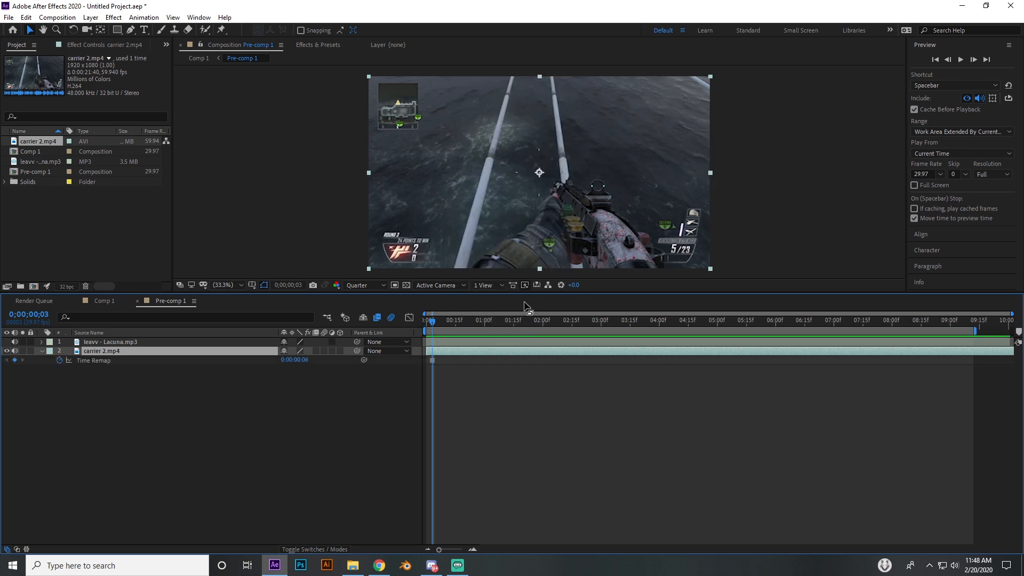
Add a second carrier 2.mp4 layer above the frozen one and shift its start to about 5 seconds
left_click_drag(40, 141, 111, 346)
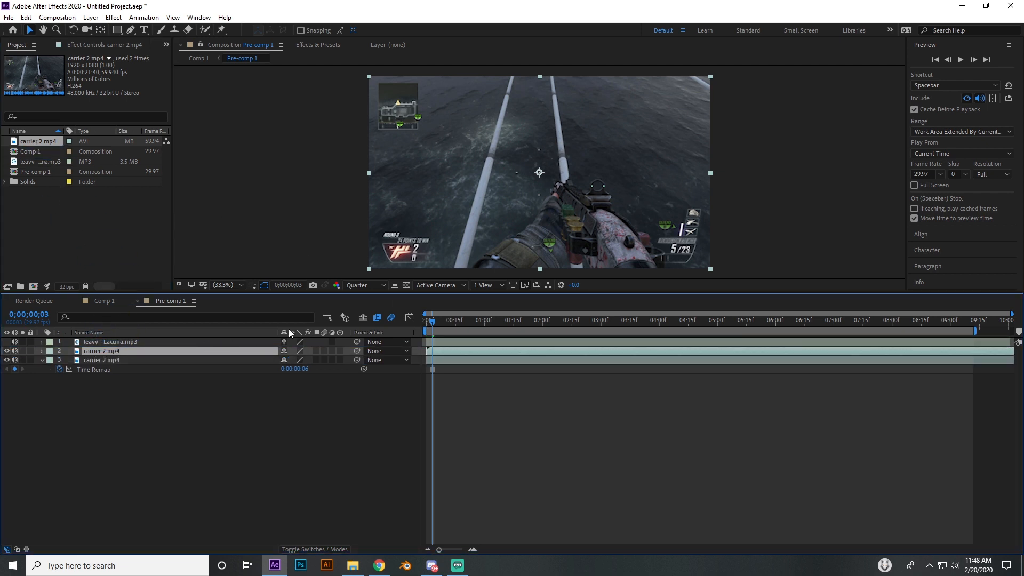
left_click_drag(446, 350, 744, 350)
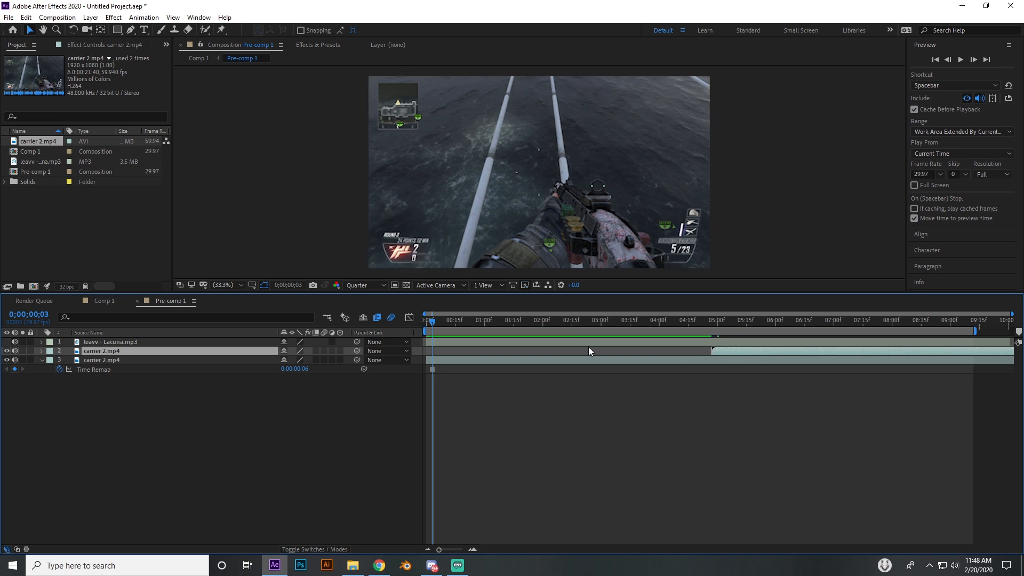
Apply the CC Kaleida effect to the frozen carrier 2.mp4 layer
left_click(457, 361)
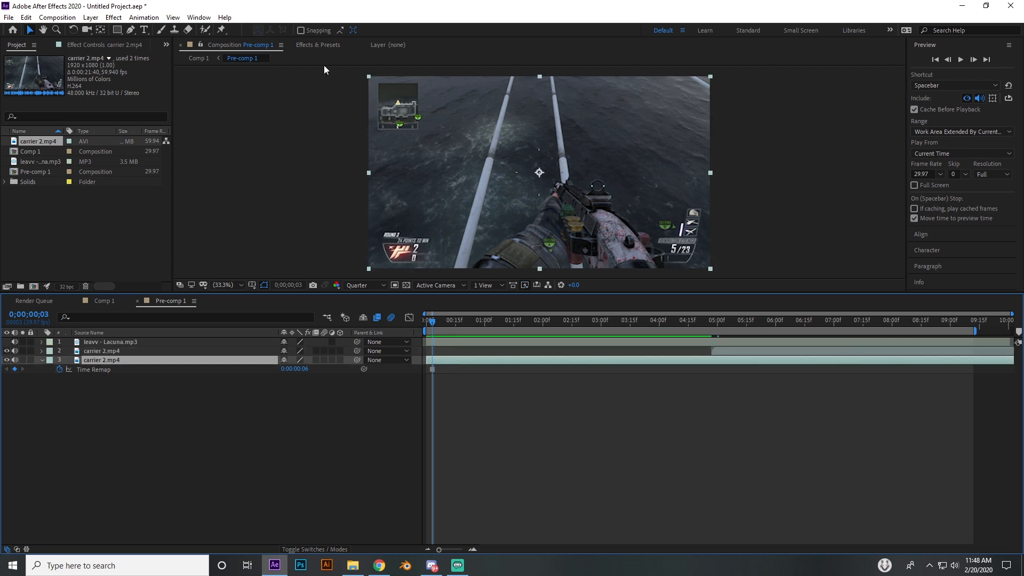
left_click(331, 46)
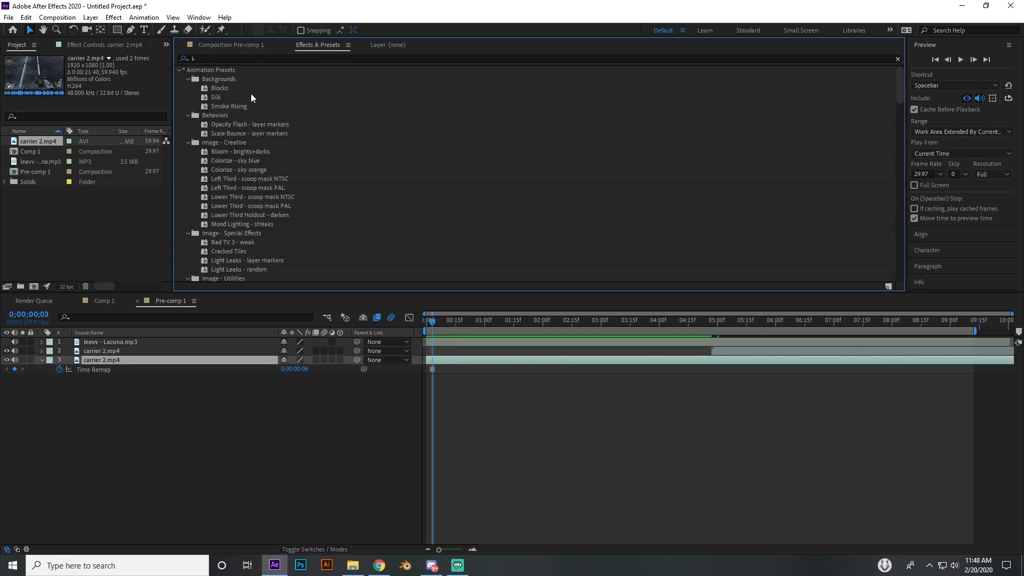
left_click(219, 55)
type("kal")
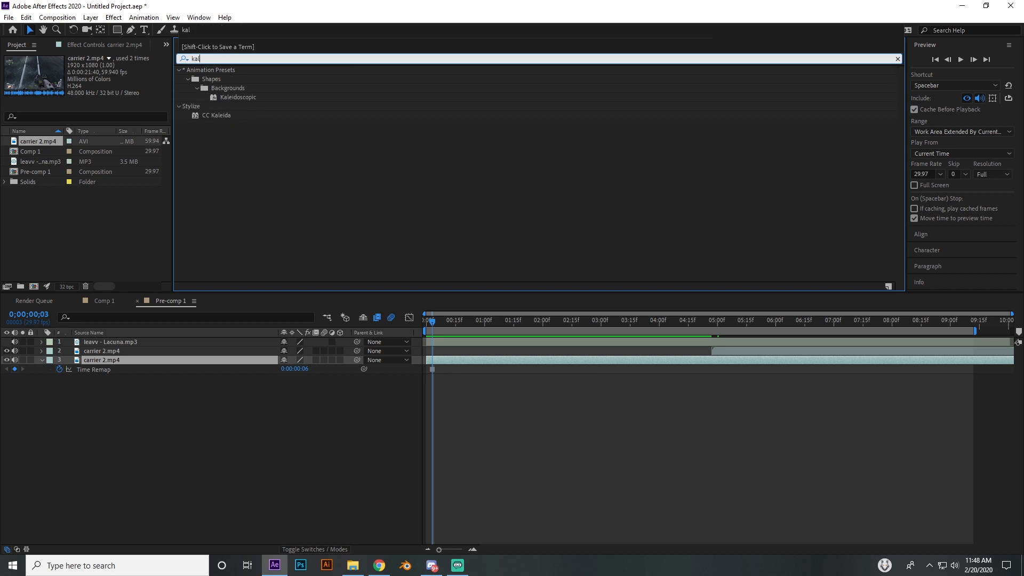
double_click(216, 115)
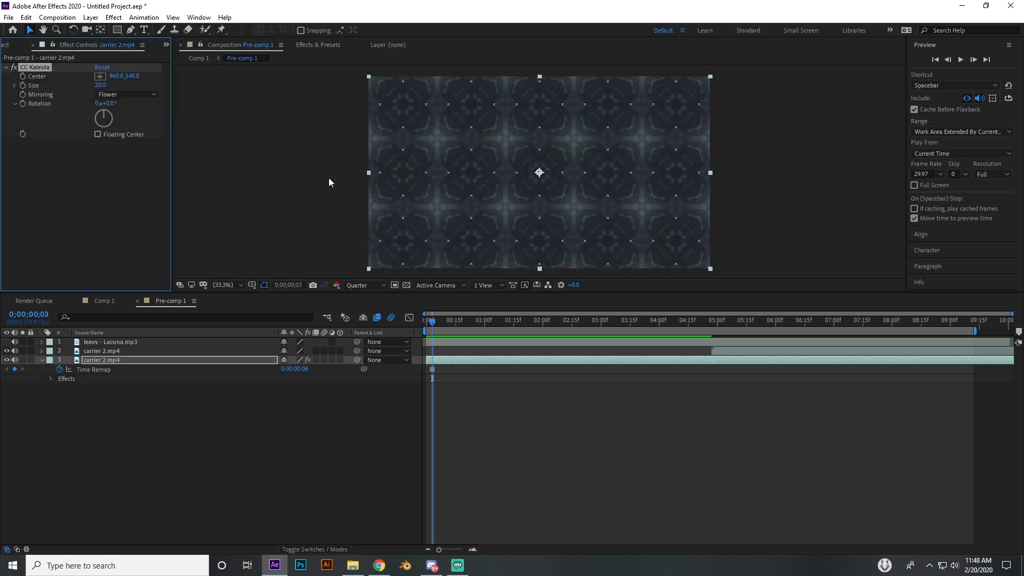
left_click_drag(438, 322, 475, 323)
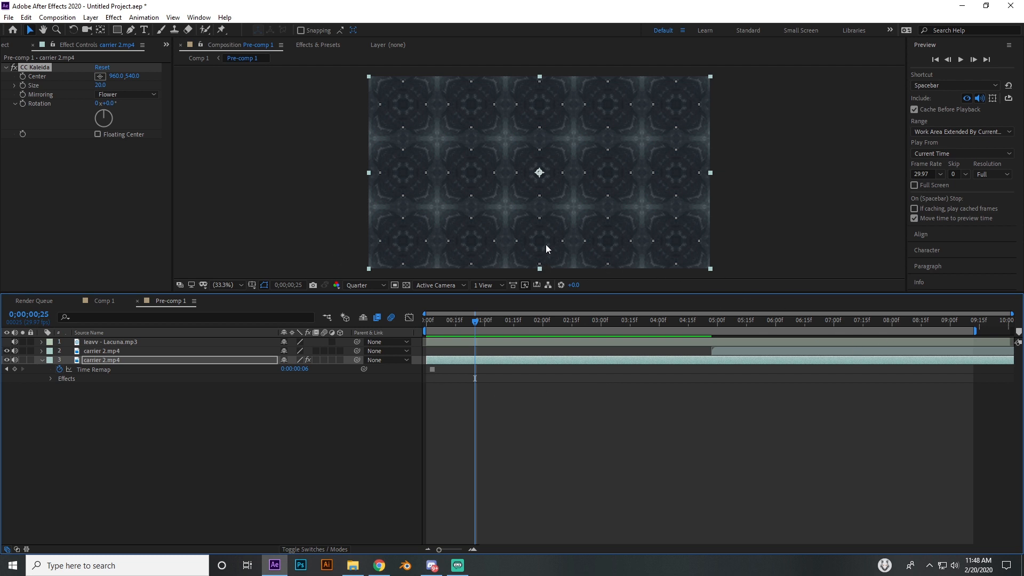
Try the Can Meas and Fish Head mirroring modes of CC Kaleida and settle on Wheel
left_click(131, 95)
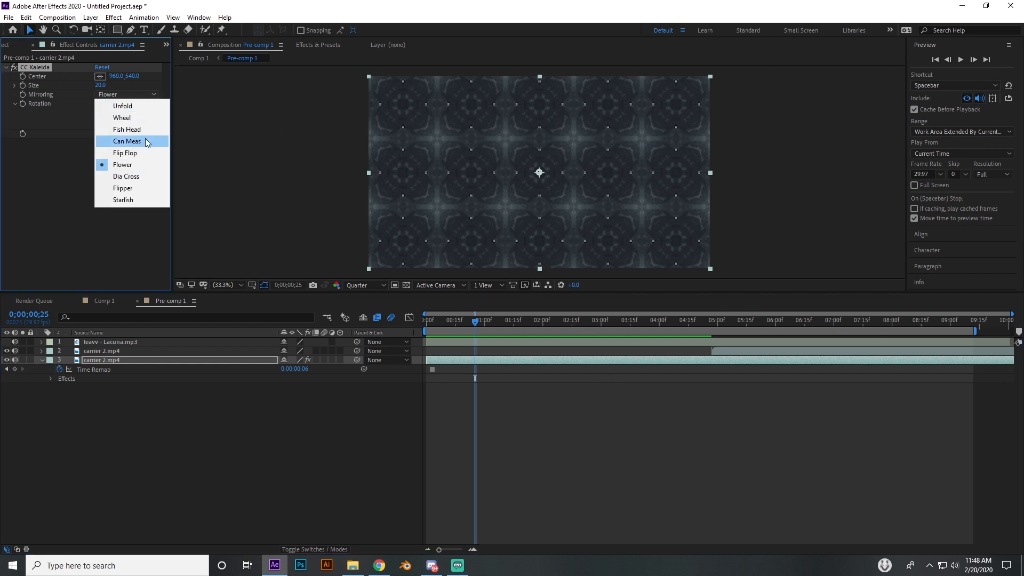
left_click(117, 140)
left_click(129, 92)
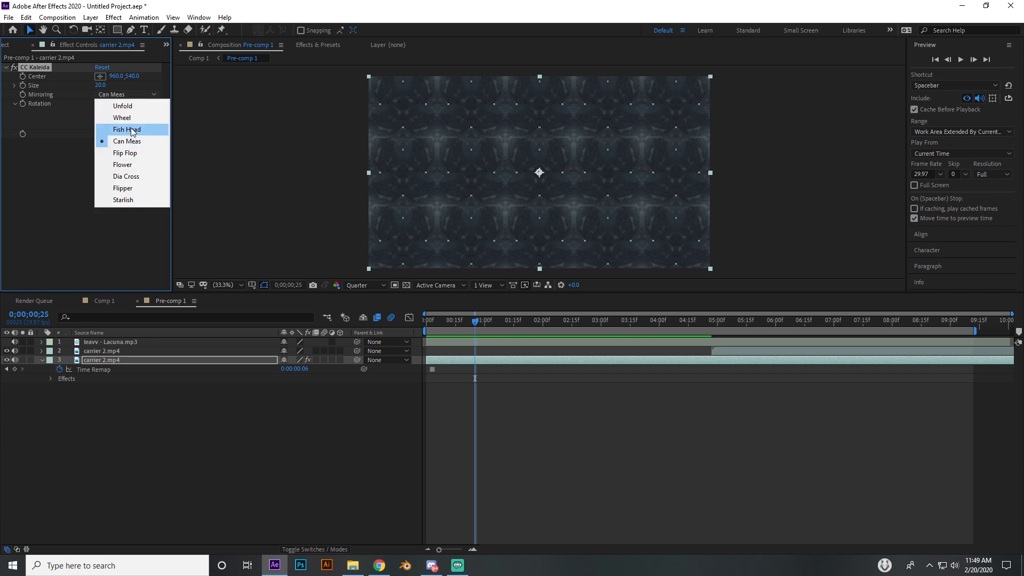
left_click(126, 130)
left_click(135, 97)
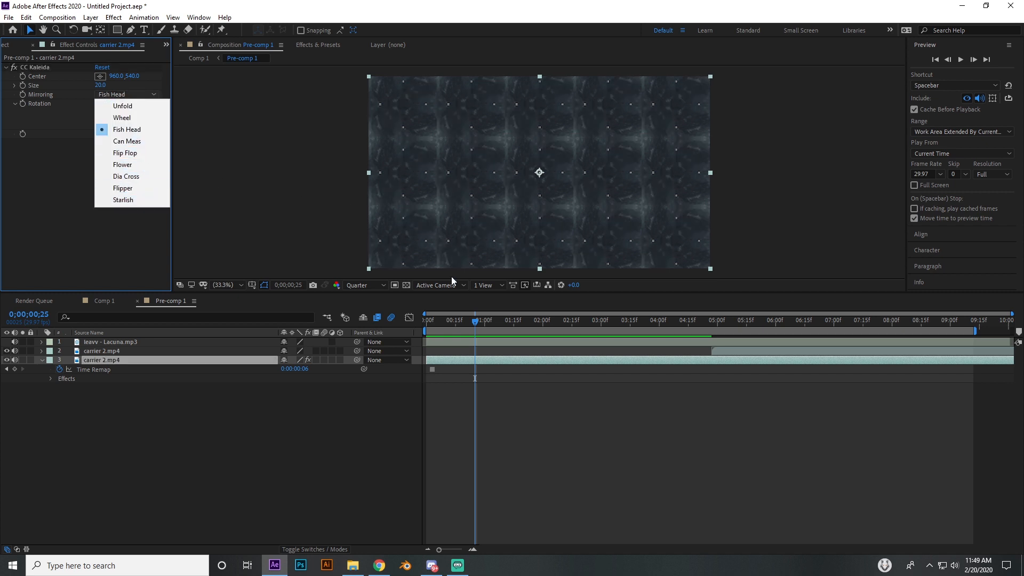
left_click(152, 119)
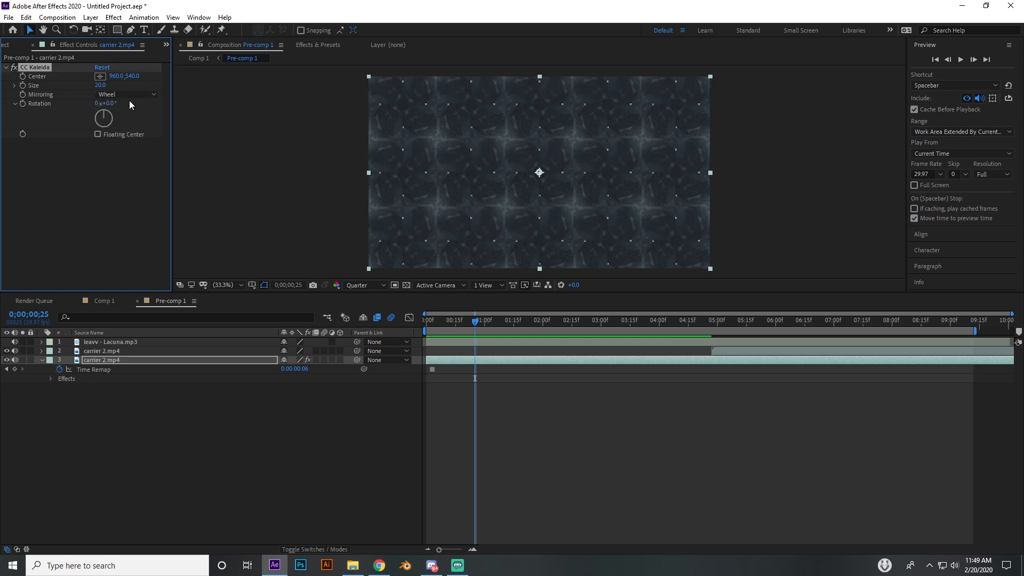
Set CC Kaleida's size to 21.6 and rotation to 123°, and start keyframing the rotation at 0;00;00;00
left_click_drag(110, 103, 186, 104)
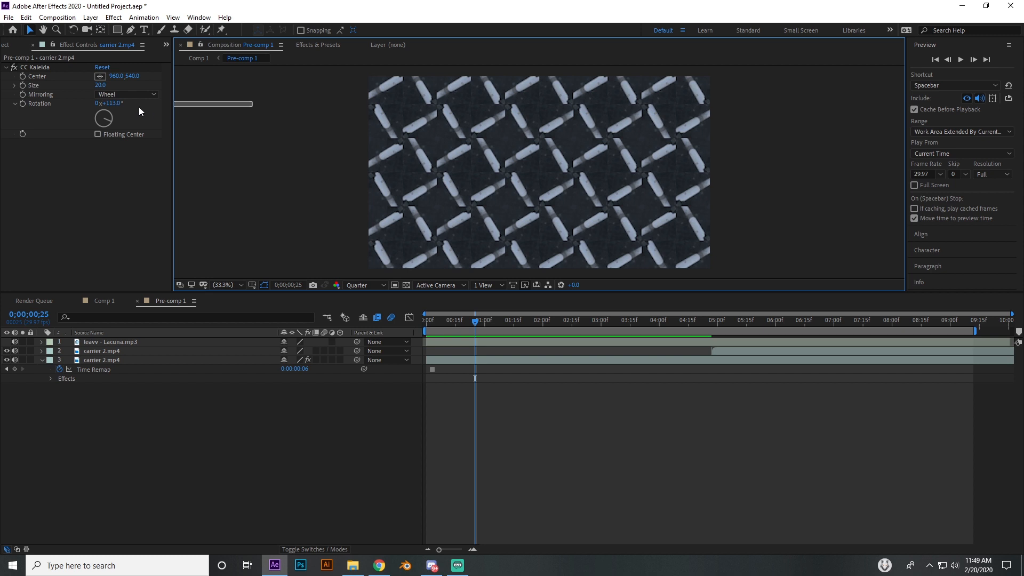
left_click_drag(109, 104, 134, 104)
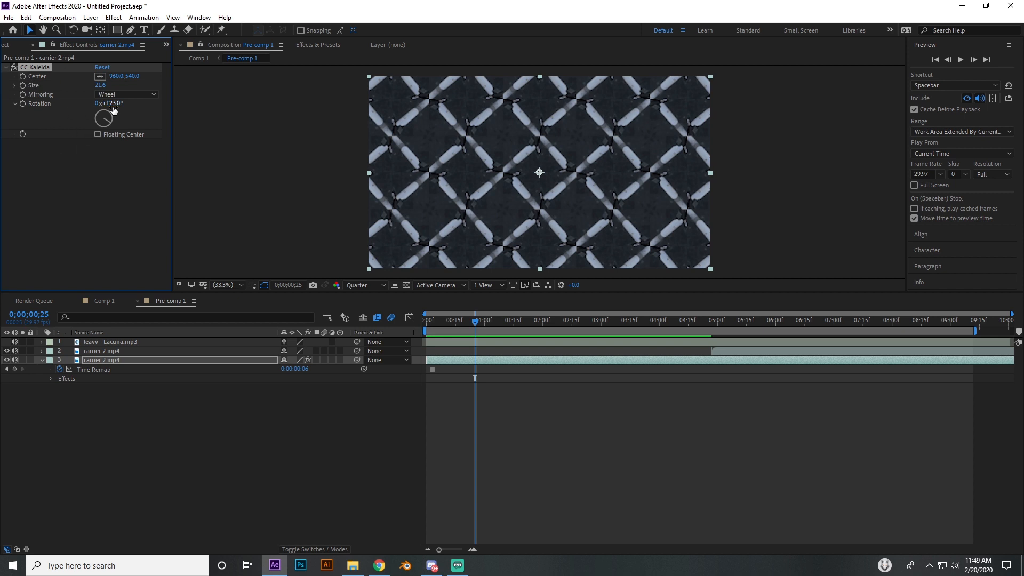
left_click_drag(481, 319, 405, 331)
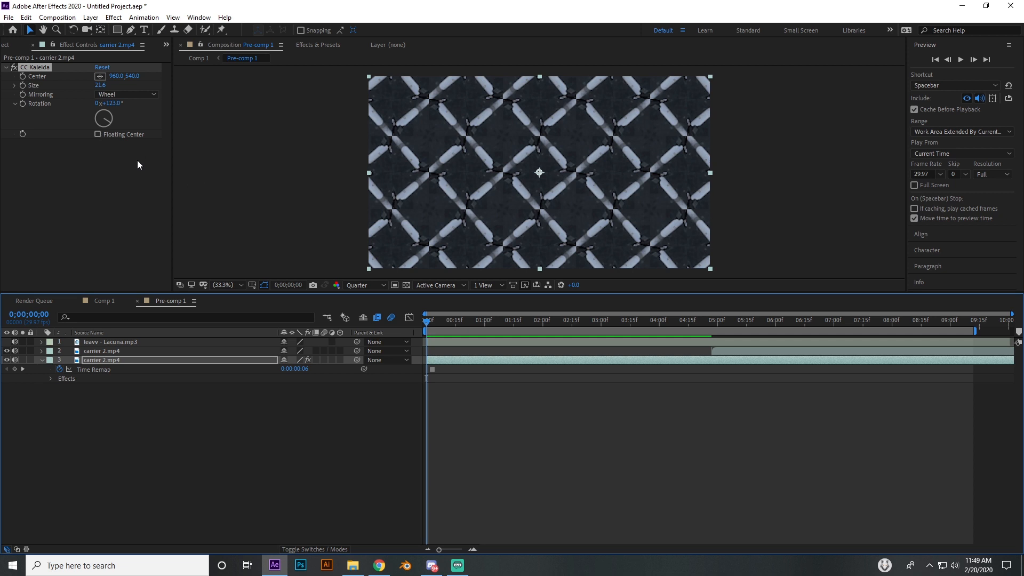
left_click(23, 103)
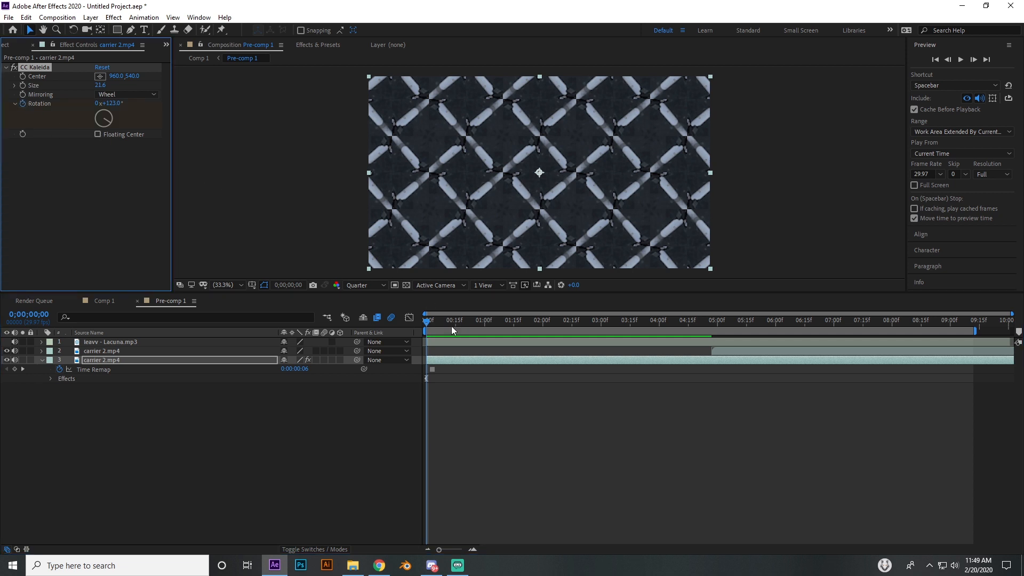
Reveal the audio waveform of the leavv - Lacuna.mp3 layer
left_click_drag(428, 322, 558, 320)
left_click(561, 341)
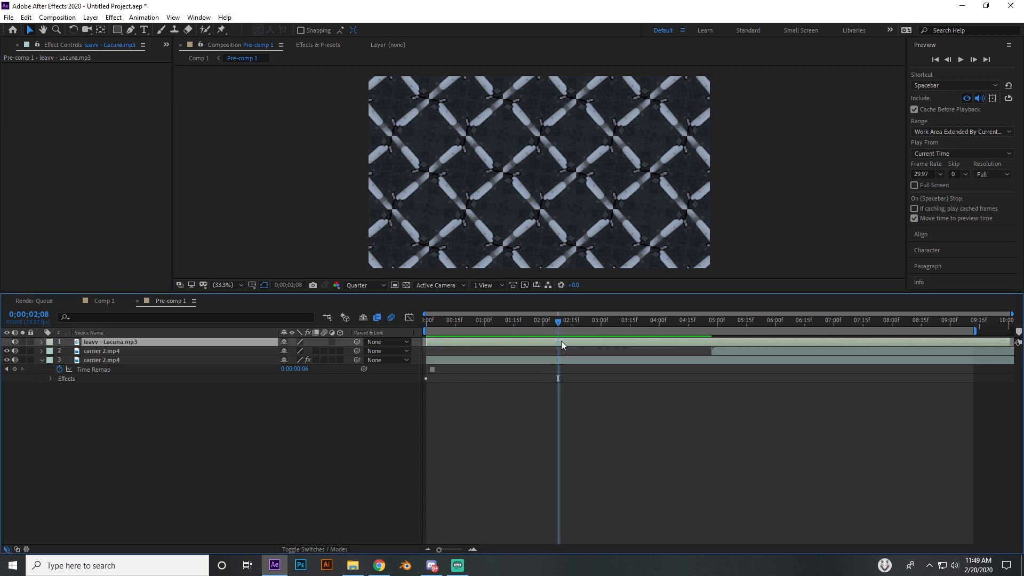
key("l")
key("l")
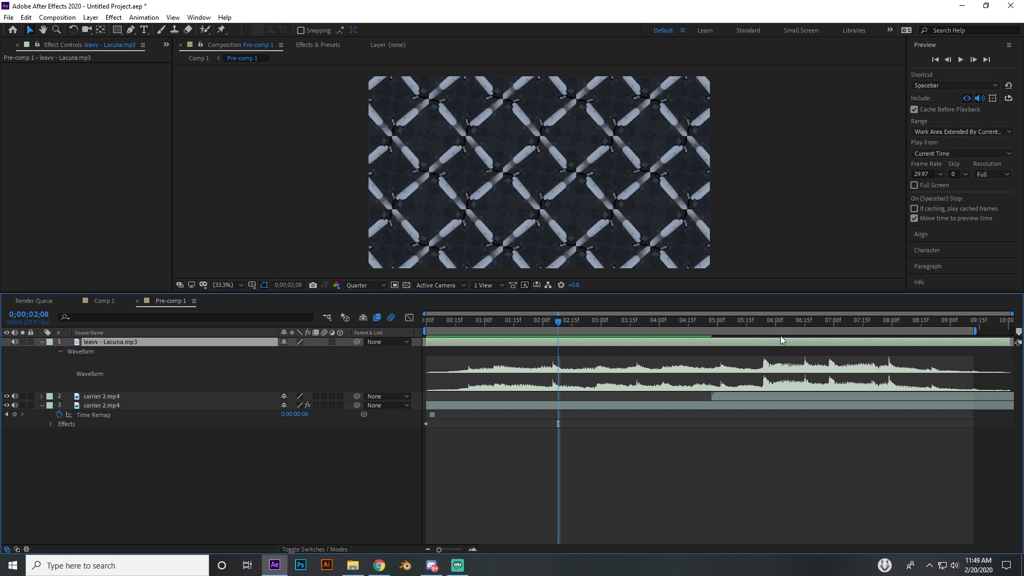
Keyframe CC Kaleida's rotation on the frozen carrier 2.mp4 layer to 1x+123° at the beat at 0;00;03;18
left_click_drag(765, 330, 637, 331)
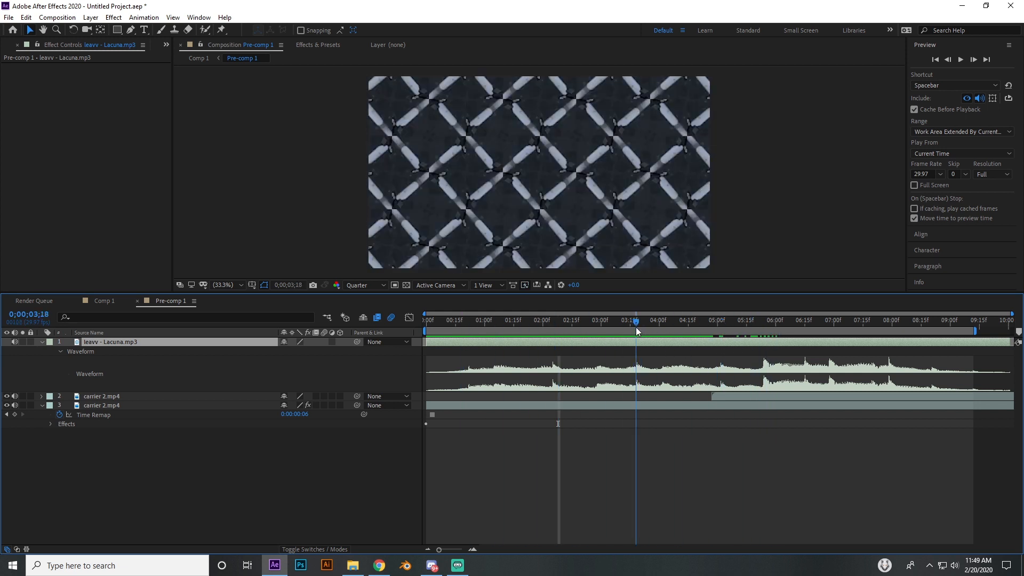
left_click(456, 407)
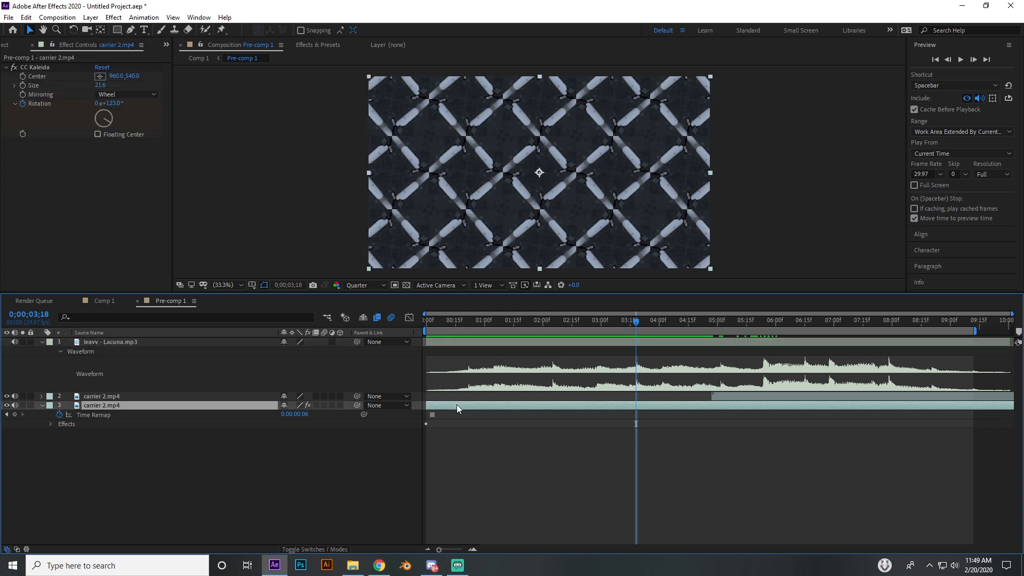
left_click(116, 103)
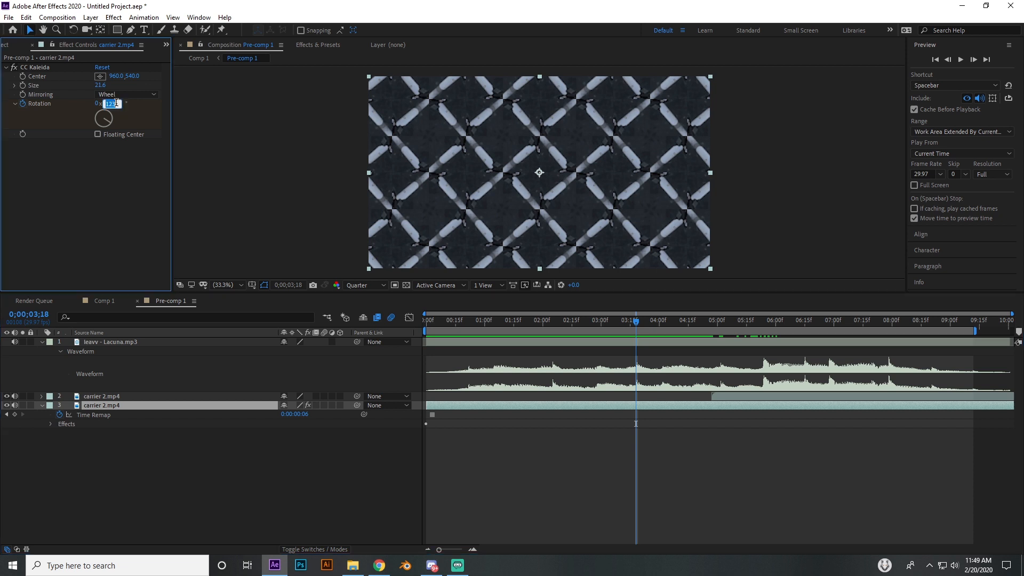
key("Return")
left_click(112, 100)
left_click(116, 103)
left_click_drag(101, 103, 136, 110)
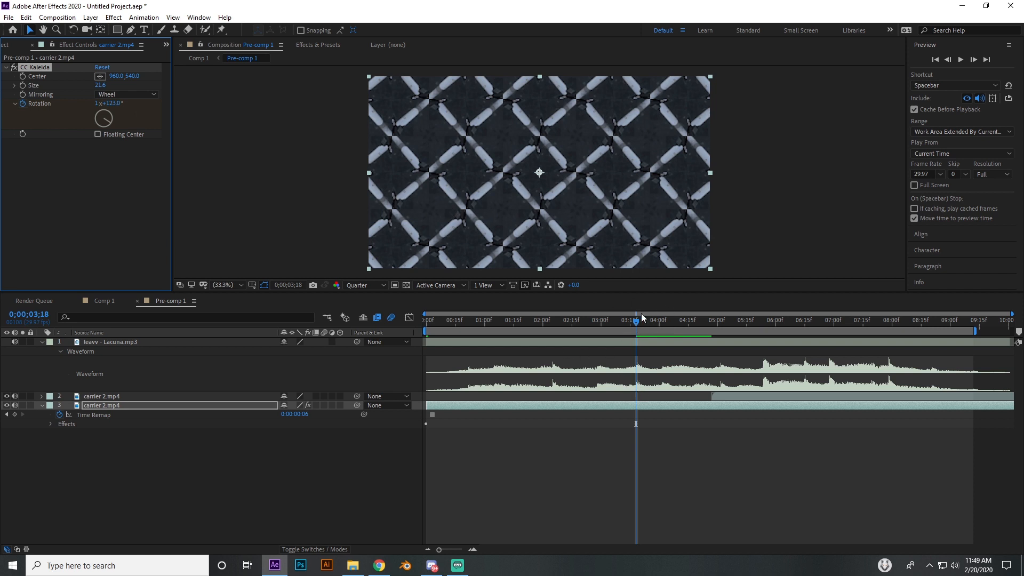
Reveal the frozen layer's keyframes, scrub through the rotation, and set CC Kaleida's size to 28.2
key("u")
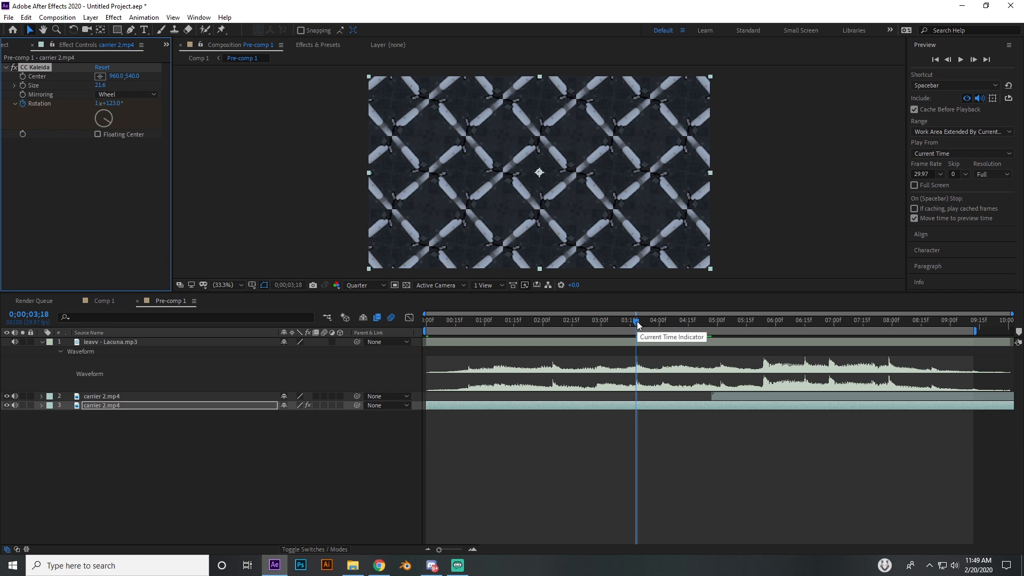
key("u")
left_click_drag(428, 323, 536, 328)
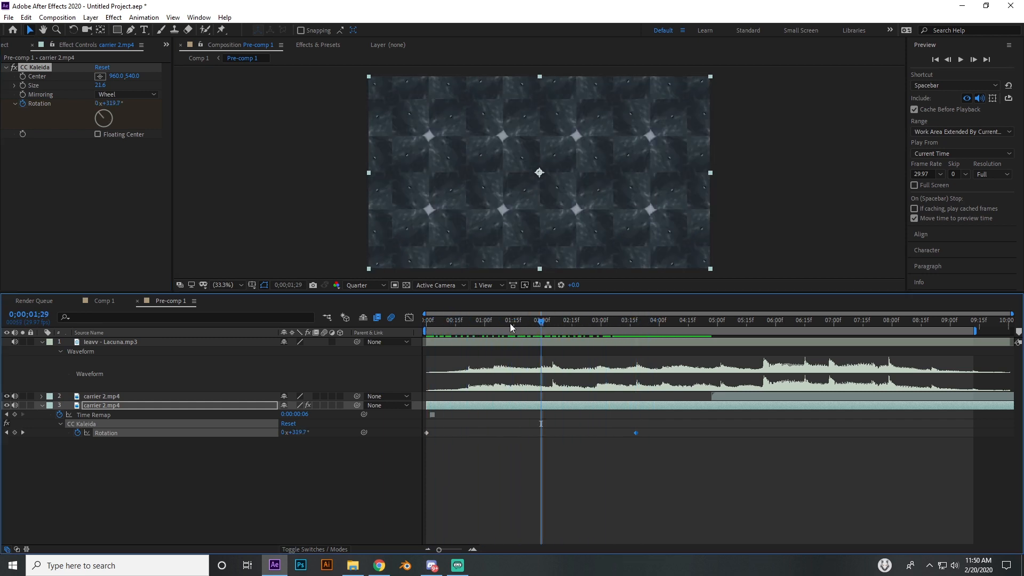
left_click_drag(99, 85, 165, 115)
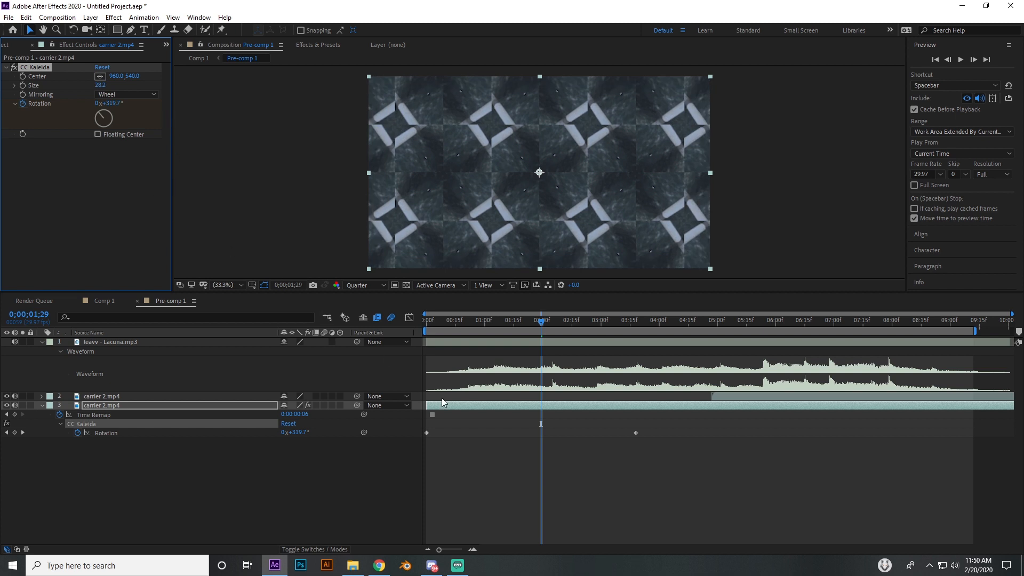
left_click(379, 408)
left_click(322, 491)
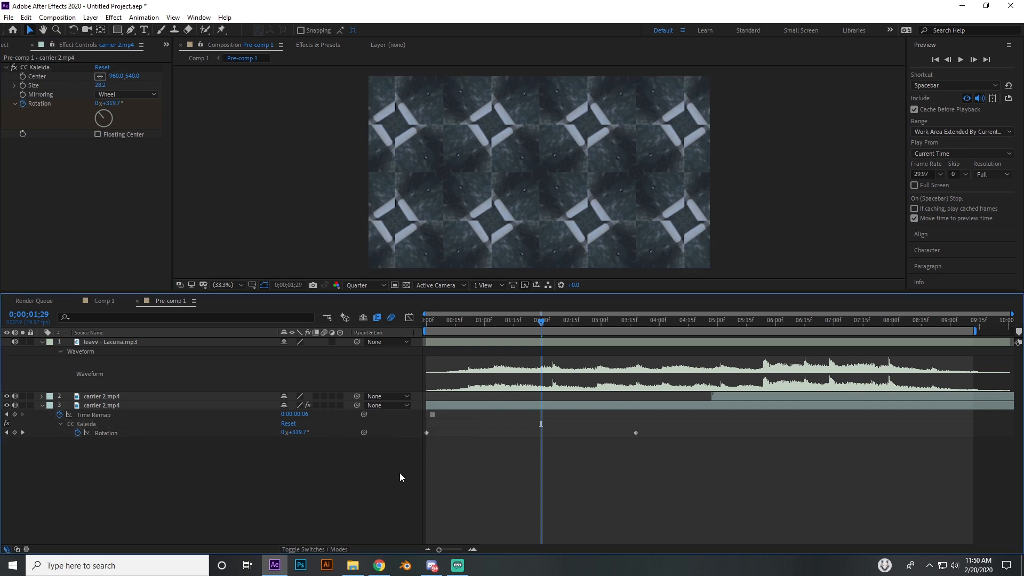
Shift the upper carrier 2.mp4 layer so it starts at the second CC Kaleida rotation keyframe at 0;00;03;18
mouse_move(636, 322)
left_mouse_down()
mouse_move(619, 319)
mouse_move(635, 322)
left_mouse_up()
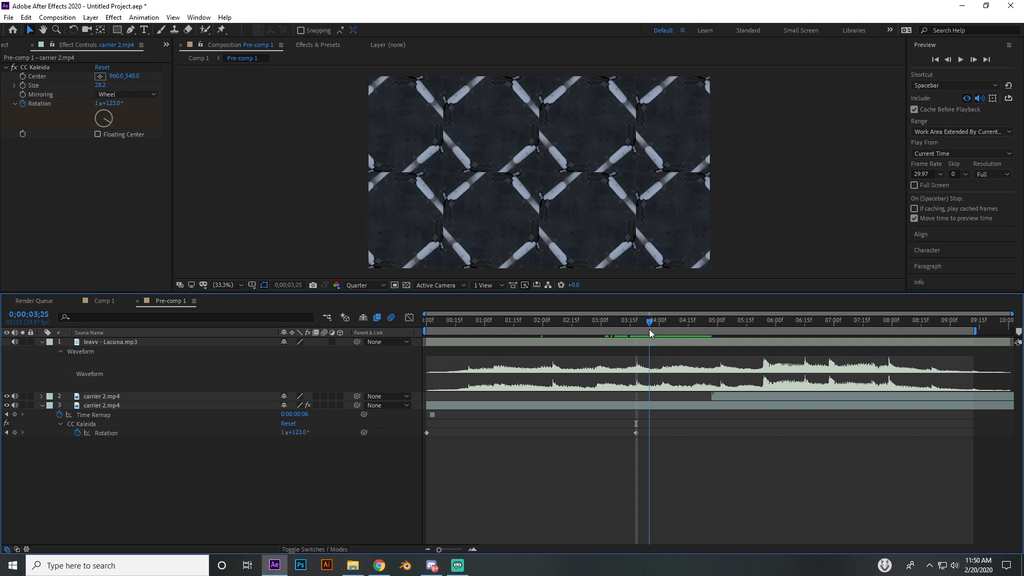
left_click_drag(635, 329, 636, 330)
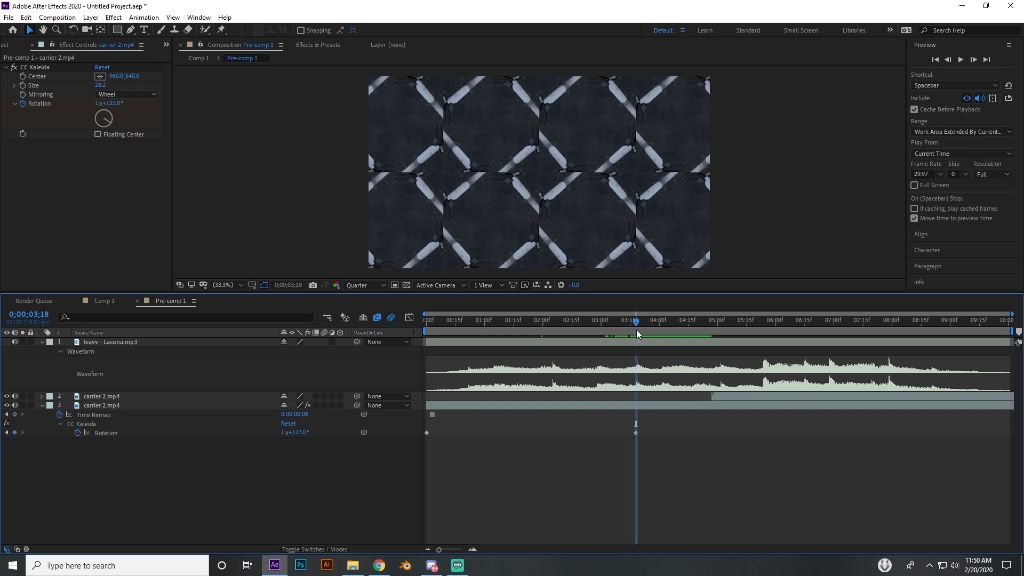
left_click_drag(757, 402, 674, 398)
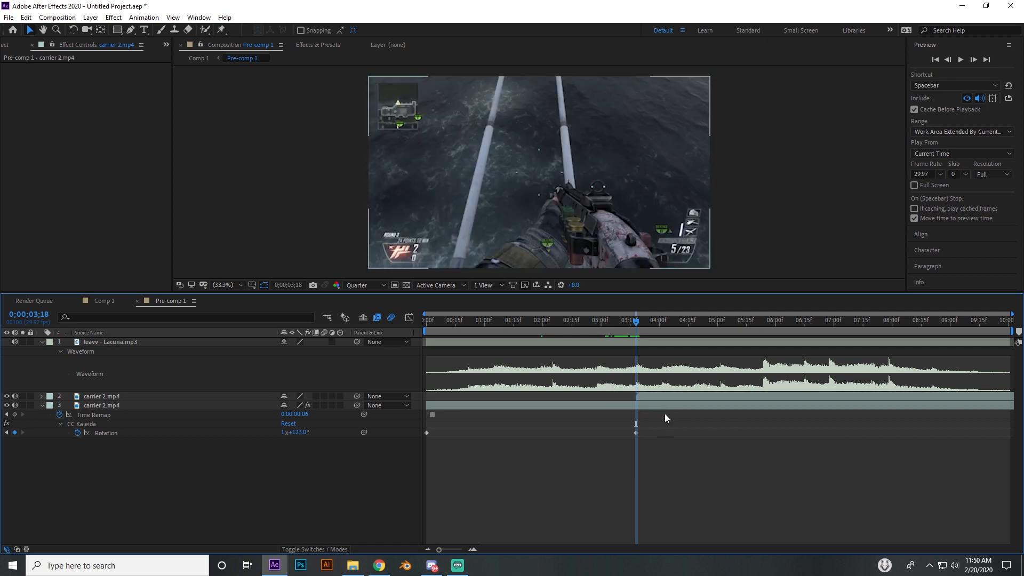
left_click(651, 401)
left_click(651, 398)
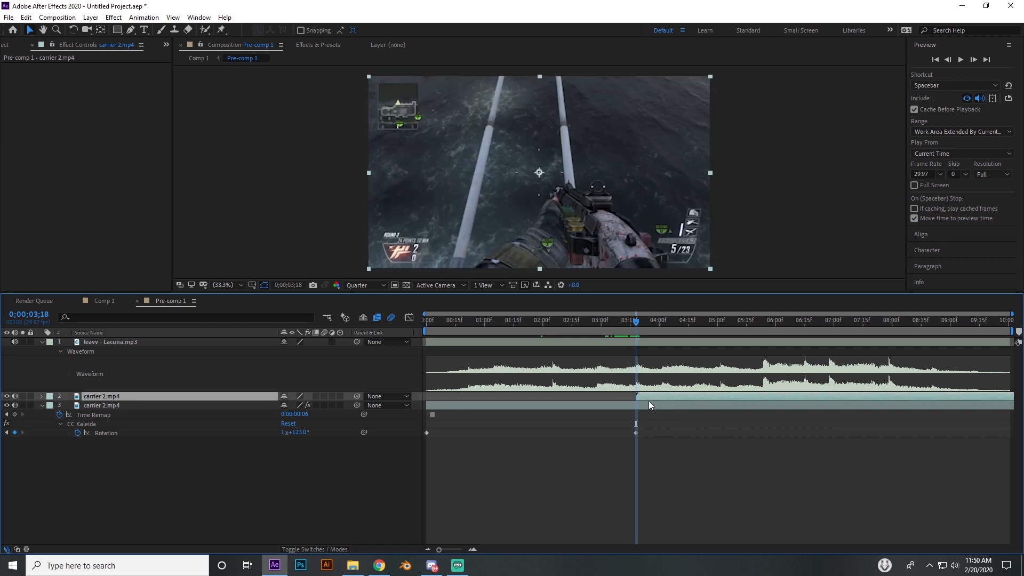
Add a null object directly above the upper carrier 2.mp4 layer
left_click(625, 404)
left_click(644, 396)
left_click(91, 17)
mouse_move(102, 29)
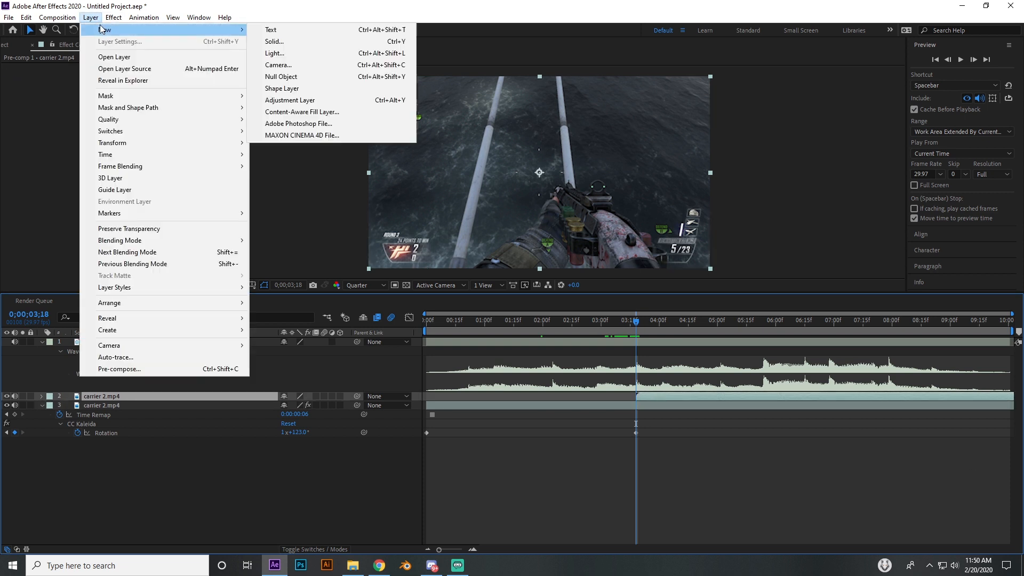
left_click(298, 77)
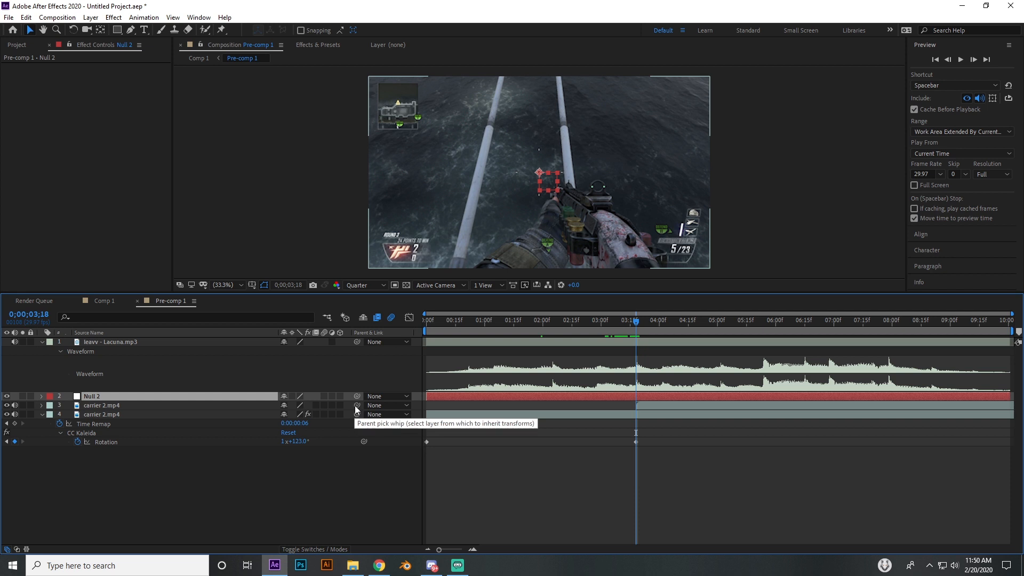
Parent both carrier 2.mp4 layers to the null object
left_click(187, 406)
left_click(163, 414)
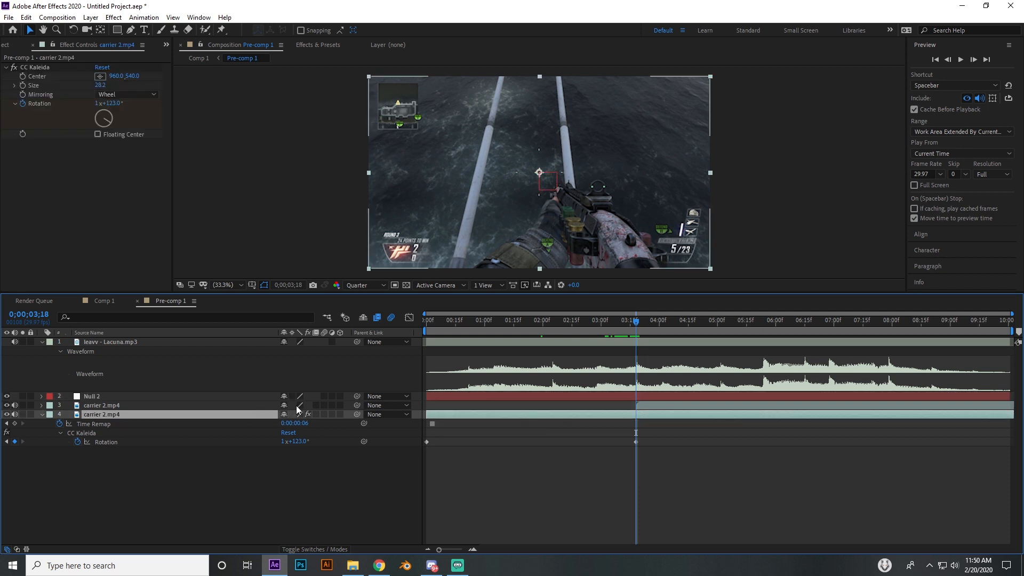
left_click_drag(357, 405, 164, 398)
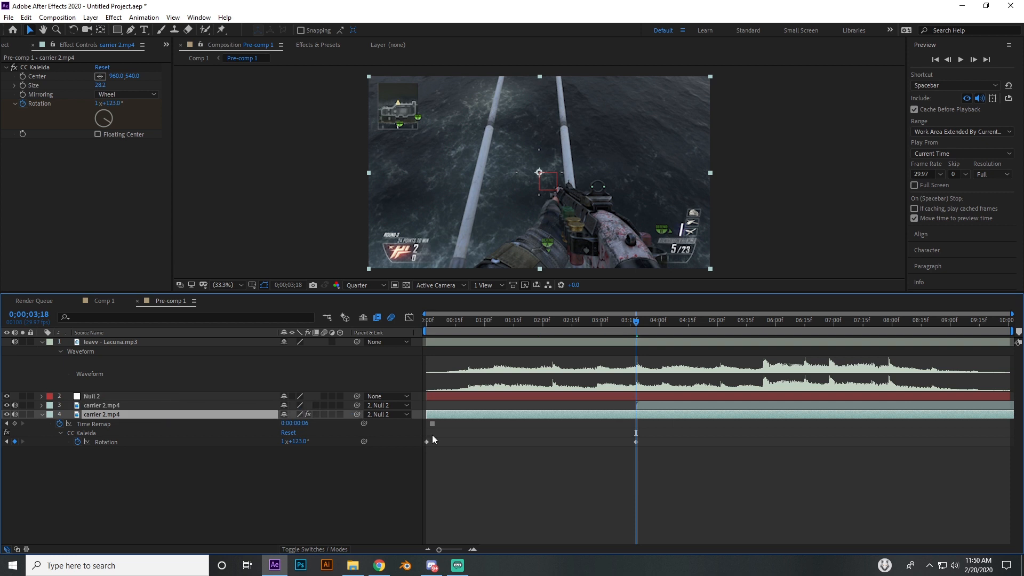
Keyframe the null's rotation at 0° at 0;00;03;18, 0;00;03;10, 0;00;02;10 and about 0;00;04;20
left_click(632, 395)
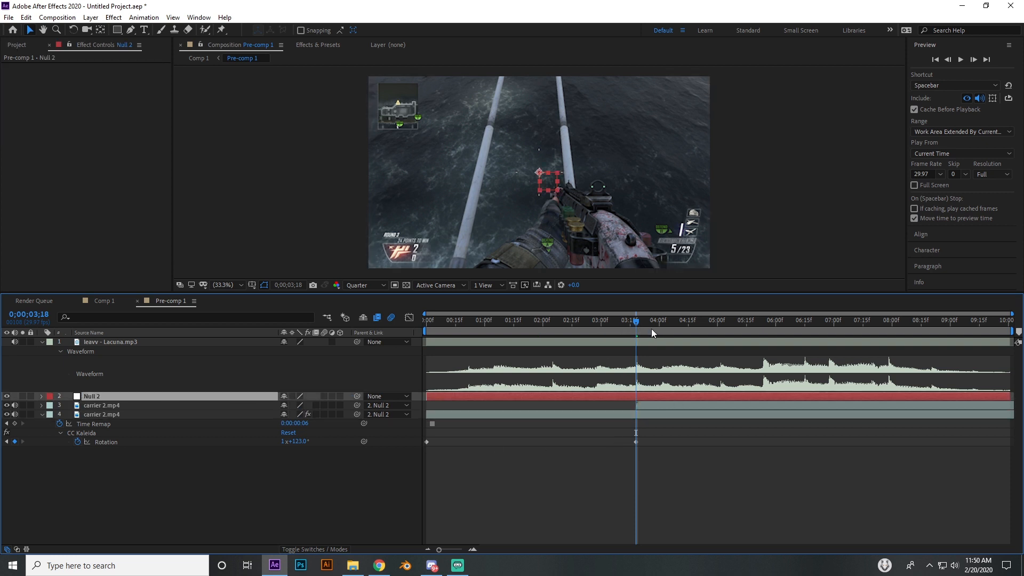
key("r")
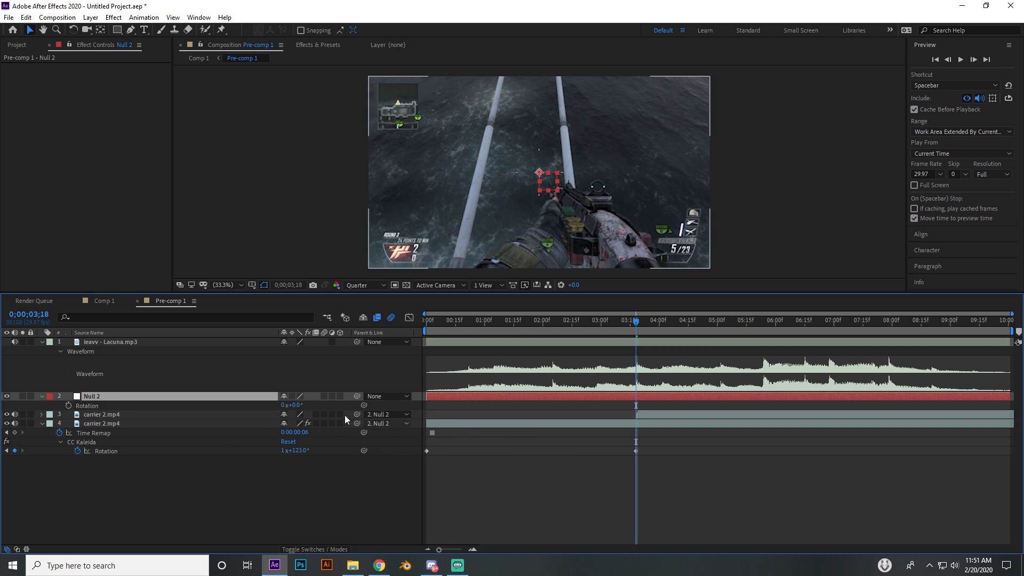
left_click(68, 405)
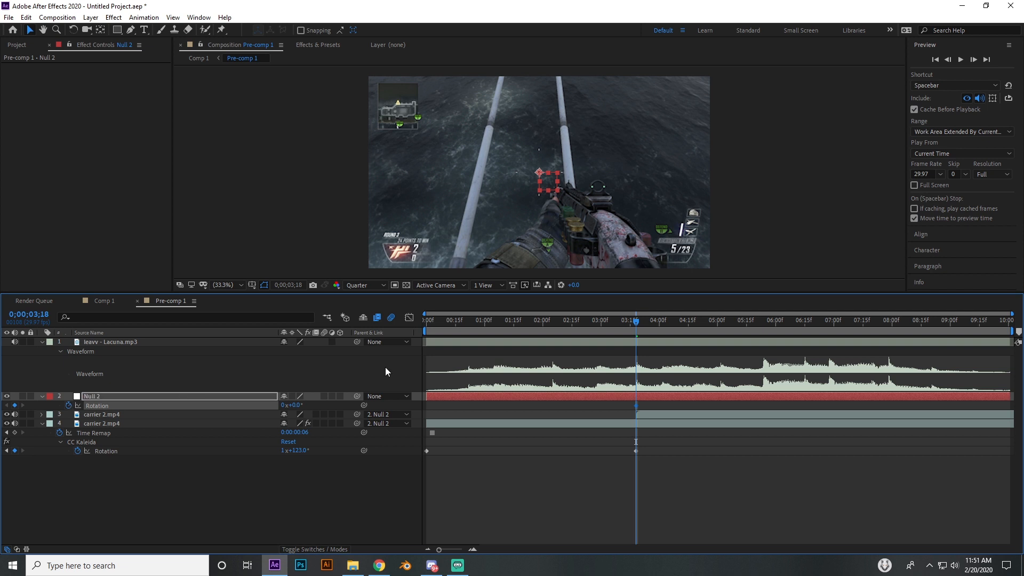
left_click_drag(625, 324, 621, 322)
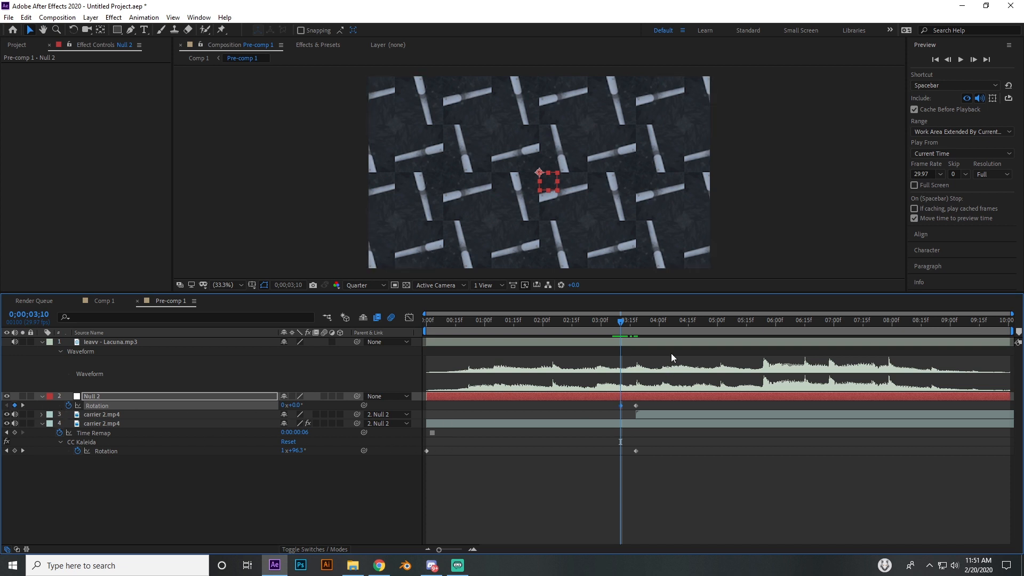
left_click_drag(620, 321, 561, 330)
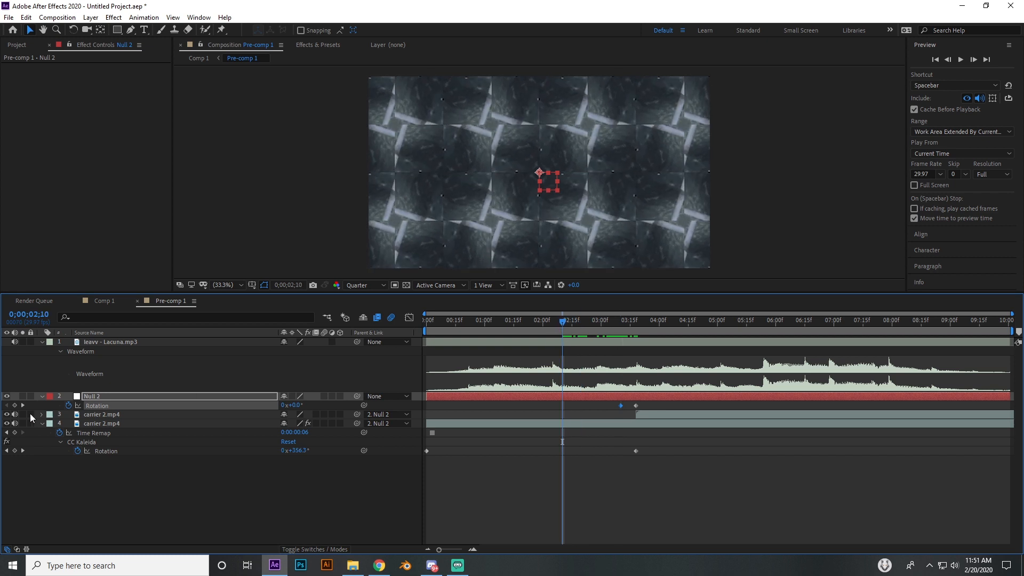
left_click(698, 323)
left_click(14, 405)
Set the null's rotation to -230° at the 0;00;03;10 keyframe
left_click_drag(579, 322, 611, 323)
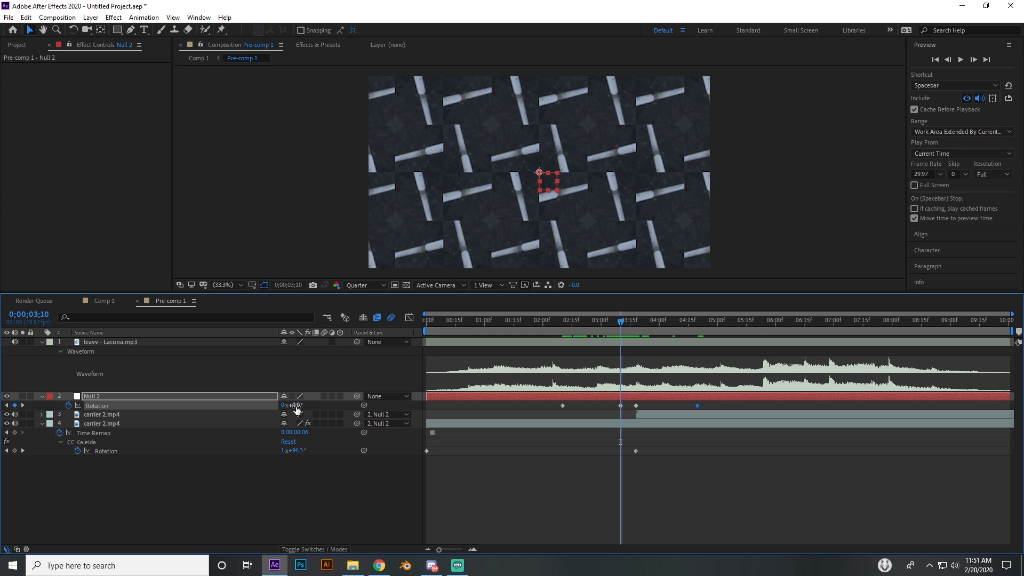
left_click_drag(297, 409, 181, 414)
left_click(181, 414)
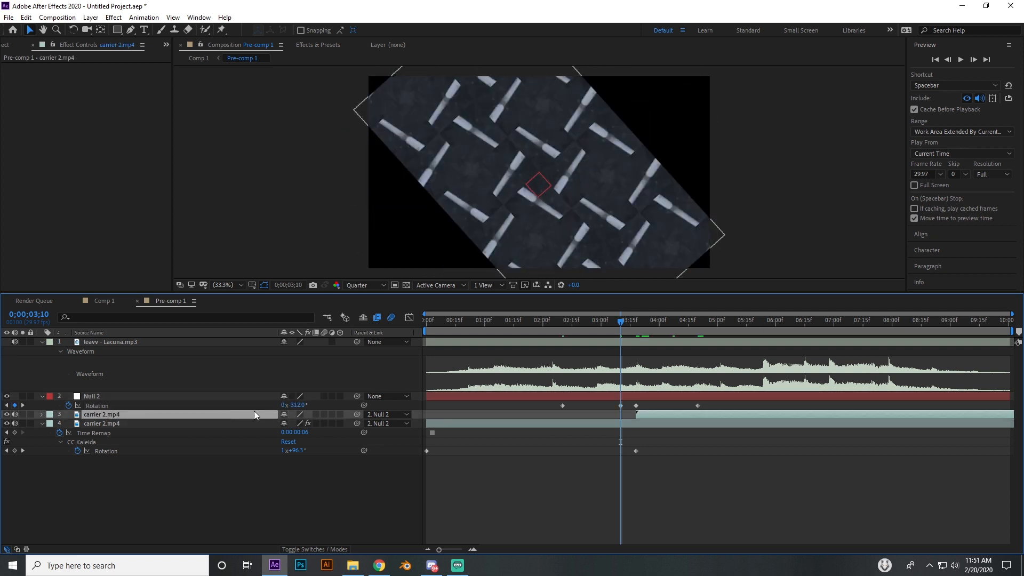
left_click_drag(297, 406, 333, 402)
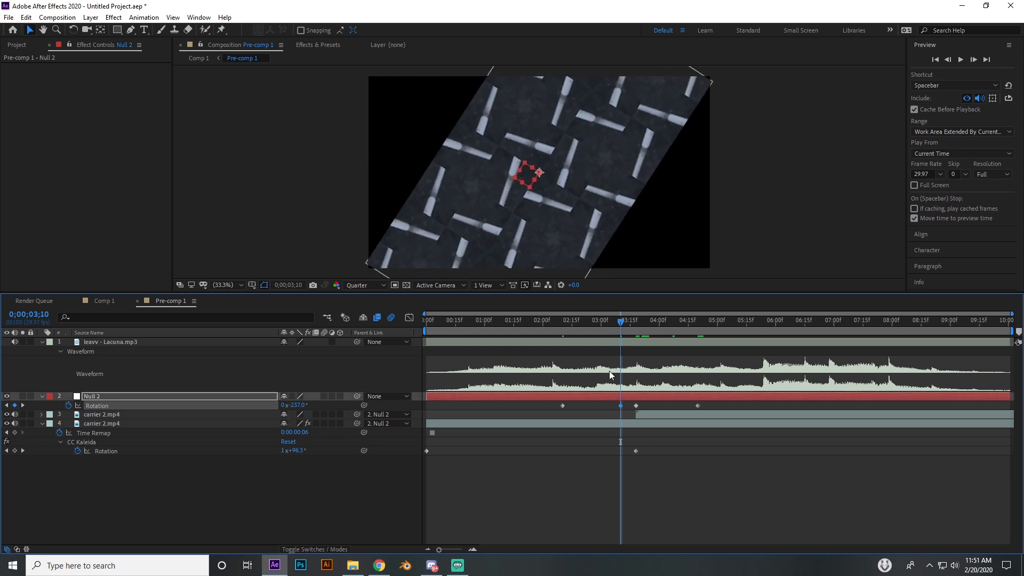
left_click(297, 405)
type("-320")
key("Return")
left_click(297, 406)
type("-")
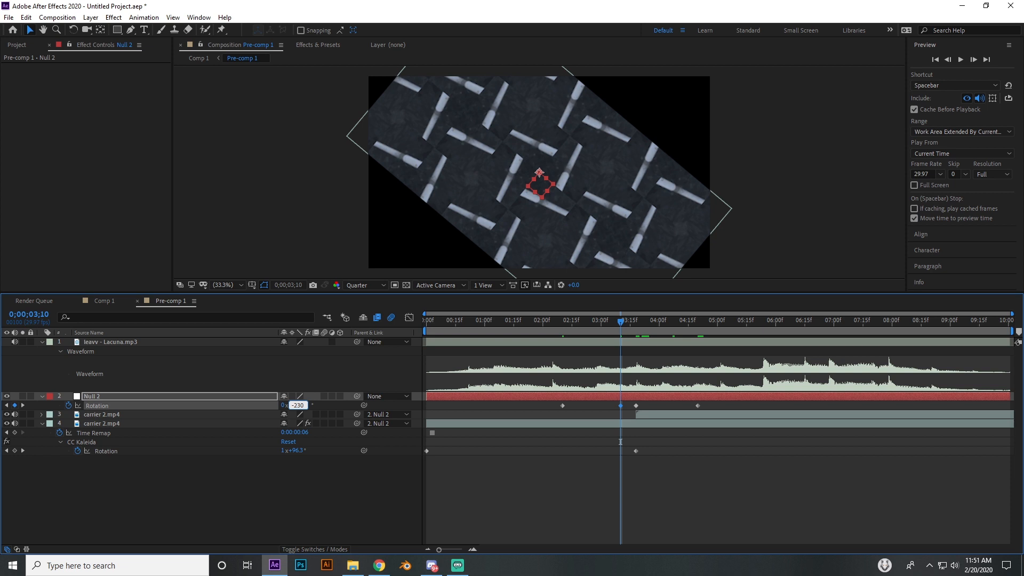
type("230")
key("Return")
Set the null's rotation to 230° at the 0;00;03;18 keyframe and scrub through the spin
left_click_drag(638, 324, 635, 322)
type("230")
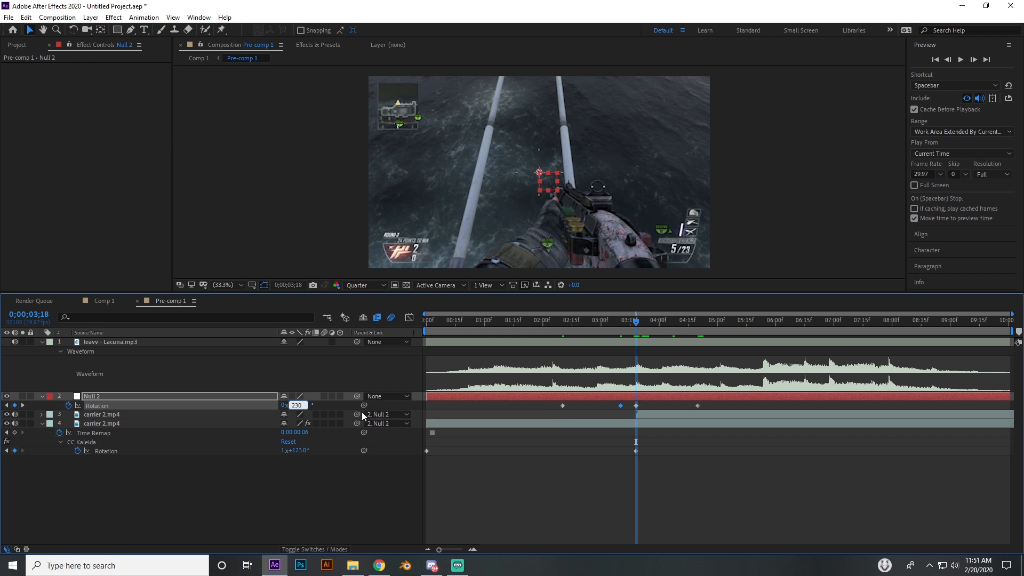
key("Return")
left_click_drag(573, 329, 686, 331)
Apply Easy Ease to all four rotation keyframes of the null
left_click_drag(543, 405, 723, 407)
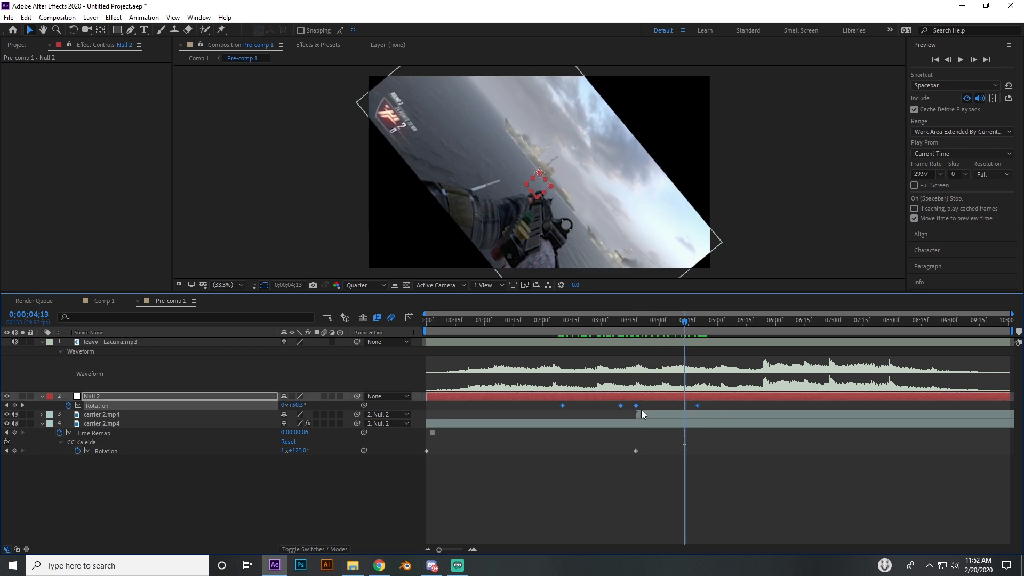
right_click(620, 405)
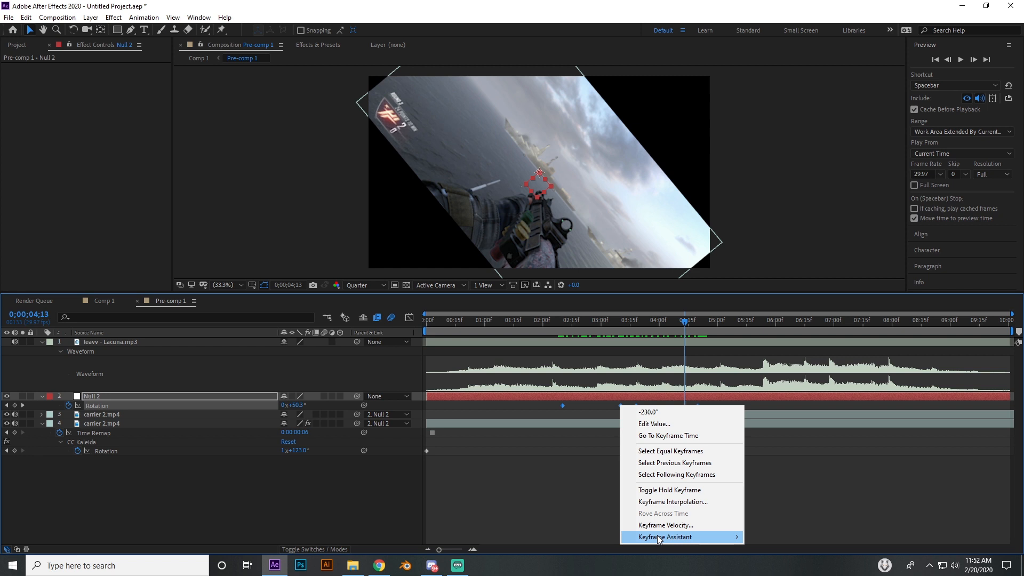
mouse_move(659, 537)
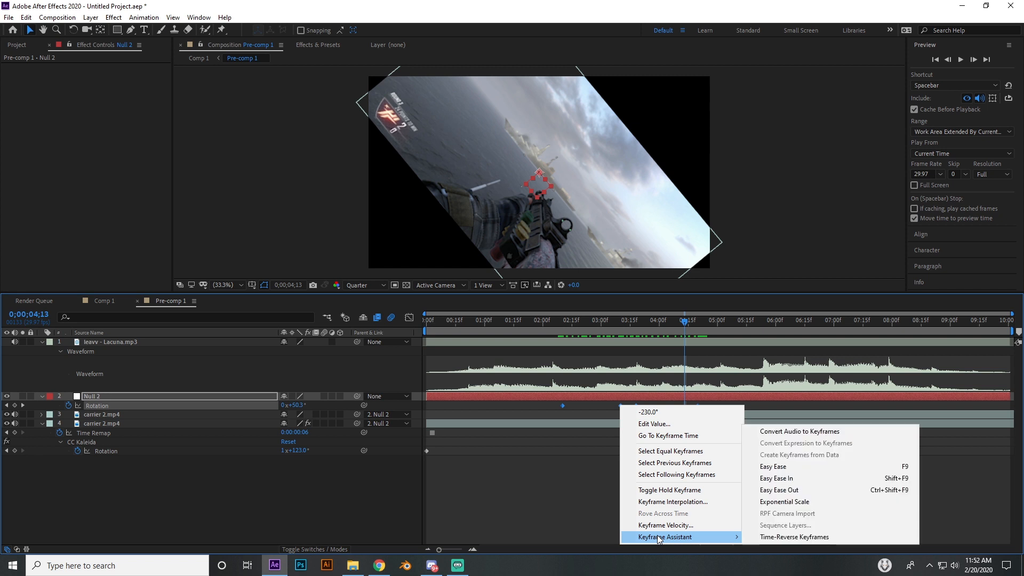
left_click(800, 471)
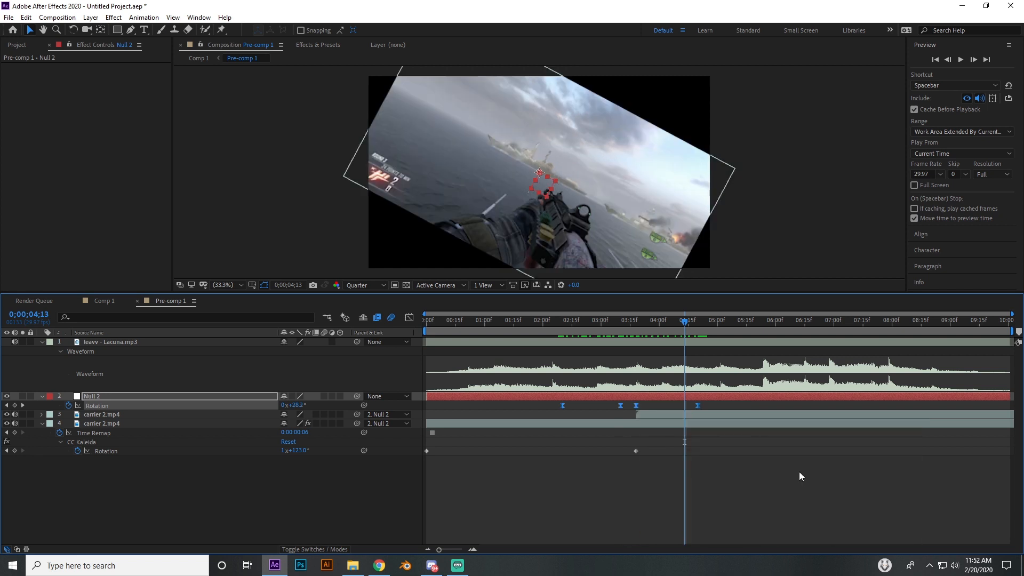
Show the value graph of the null's rotation and lengthen the easing handles of the first and last keyframes toward the middle
left_click(409, 318)
right_click(598, 405)
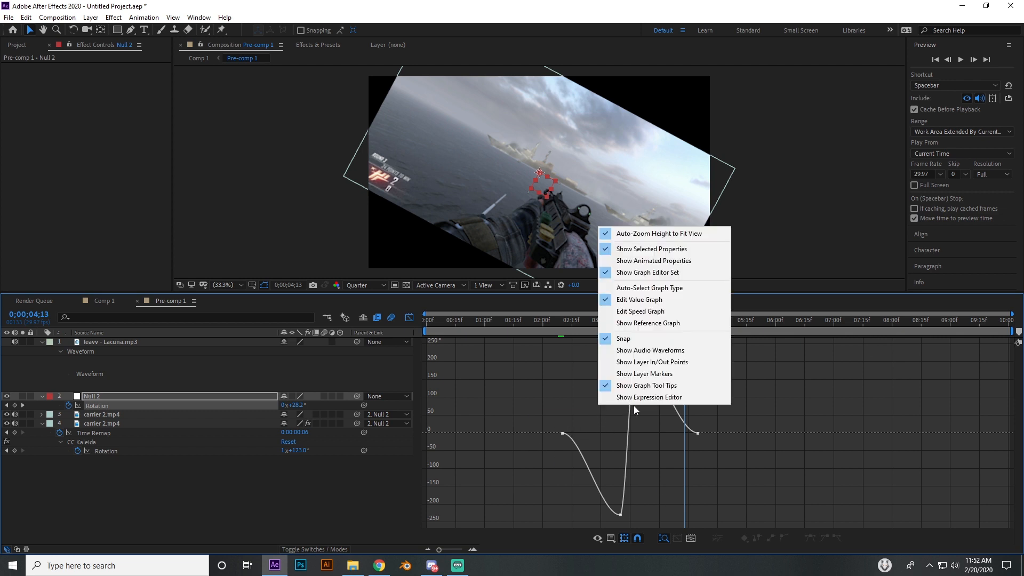
left_click(681, 303)
left_click(564, 432)
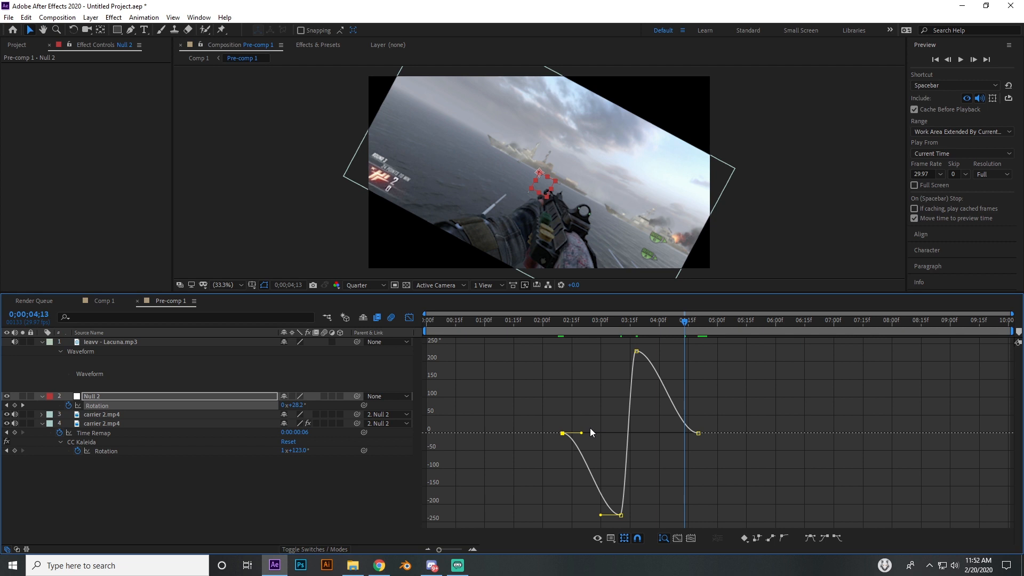
left_click_drag(581, 433, 633, 438)
left_click(696, 434)
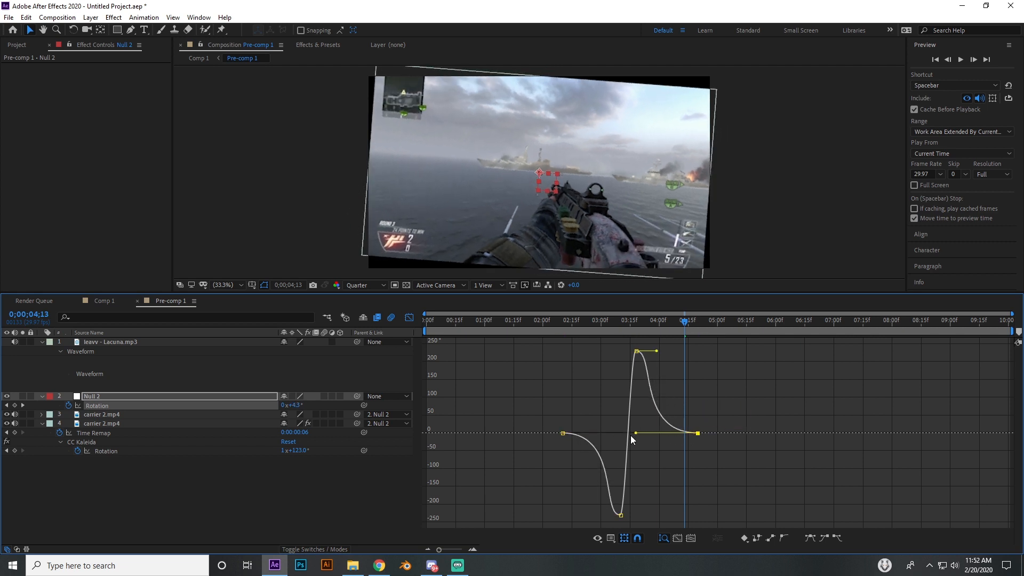
Pull the outer easing handles of the null's two middle rotation keyframes steeply toward 0°, preview the spin, and return to the layer bars
left_click(622, 516)
left_click_drag(623, 517, 647, 439)
left_click(636, 351)
left_click_drag(655, 353, 615, 409)
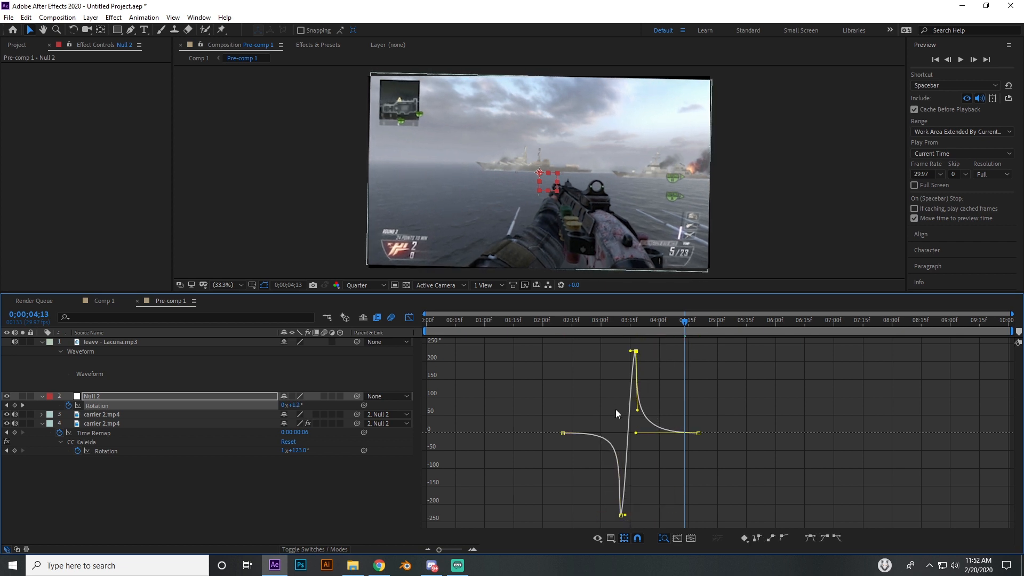
left_click(538, 322)
left_click_drag(539, 324, 688, 340)
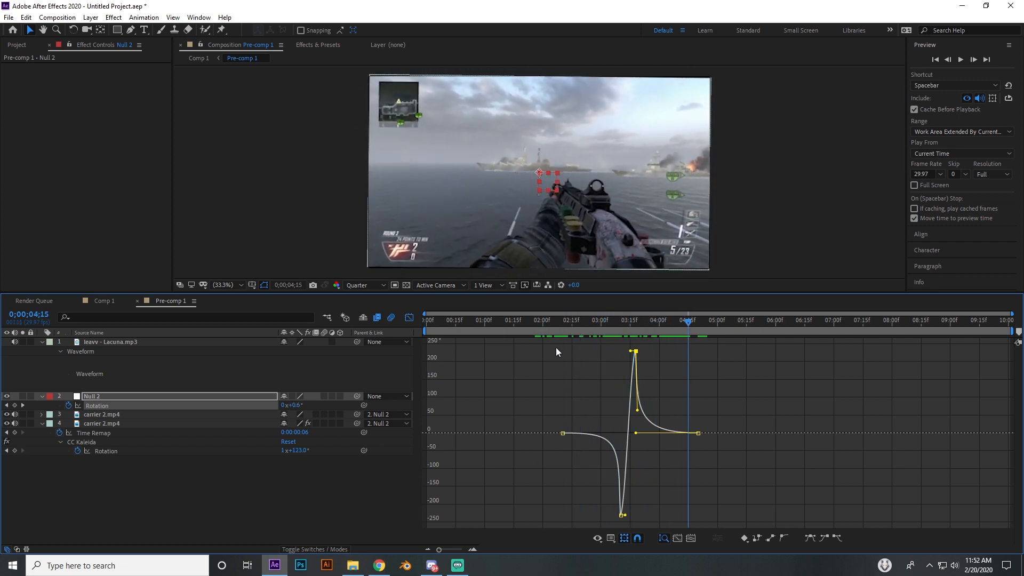
left_click(409, 319)
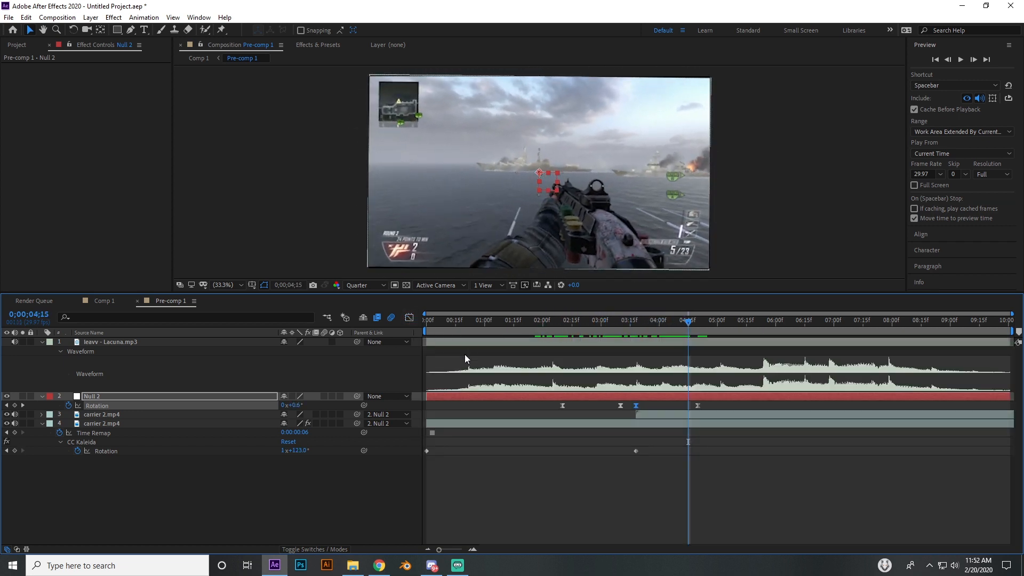
Enable motion blur for the composition and both carrier 2.mp4 layers, and scrub through the spin
left_click(391, 318)
left_click_drag(324, 415, 323, 423)
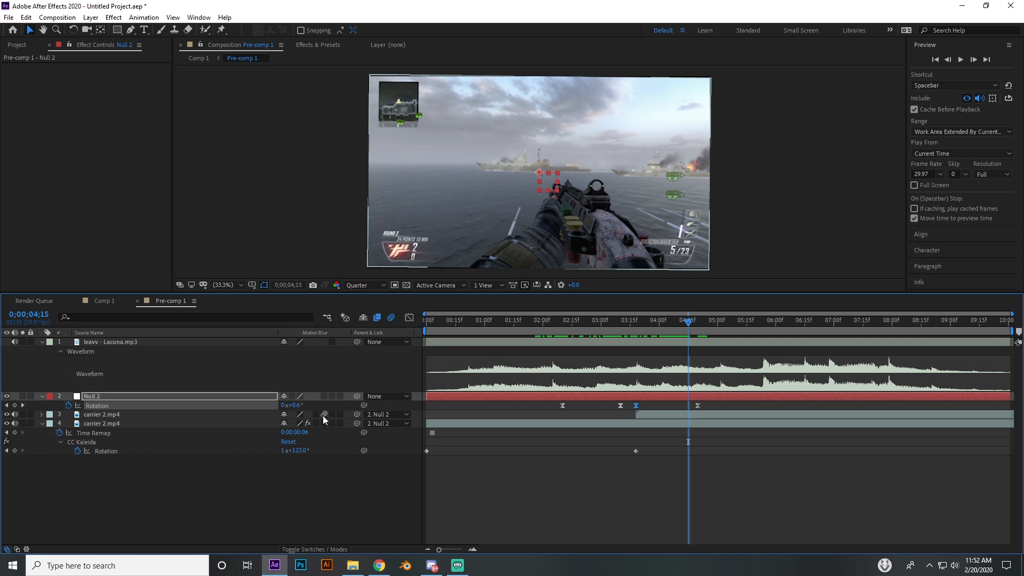
left_click(635, 321)
mouse_move(636, 321)
left_mouse_down()
mouse_move(663, 323)
mouse_move(603, 328)
mouse_move(670, 328)
mouse_move(595, 334)
mouse_move(649, 331)
left_mouse_up()
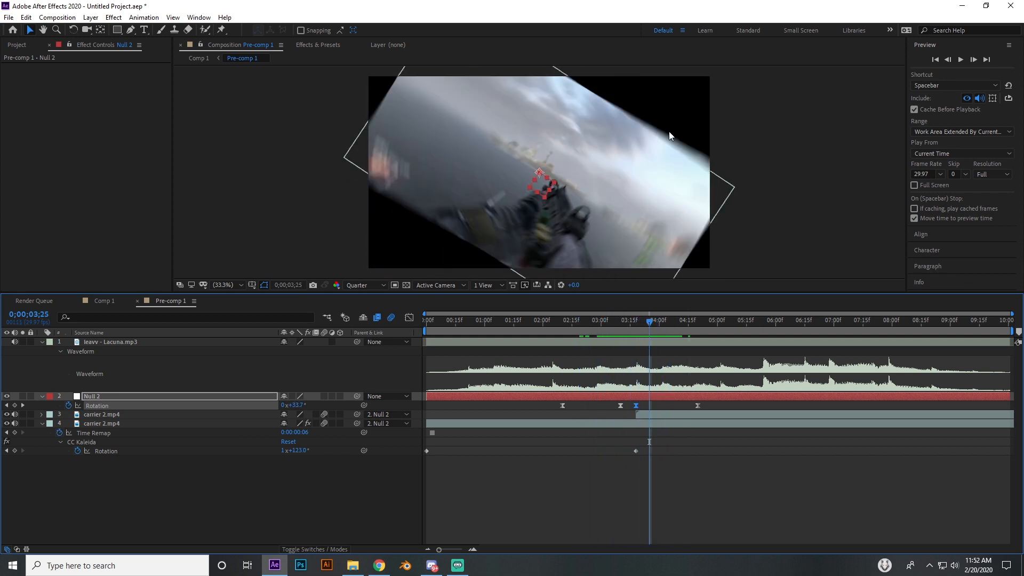
Apply the Motion Tile effect to both carrier 2.mp4 layers
left_click(598, 423)
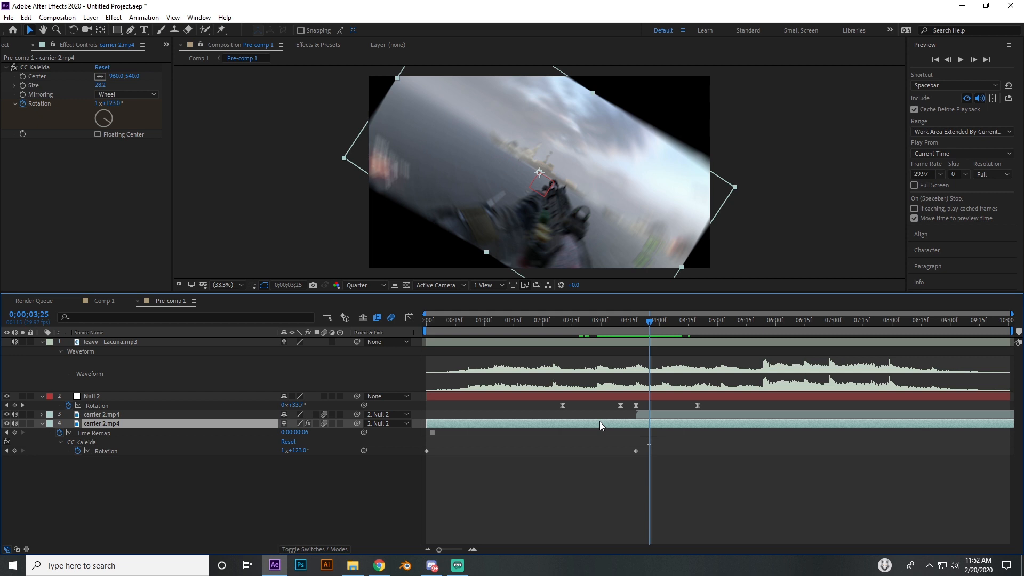
left_click(317, 45)
left_click(257, 58)
type("moti")
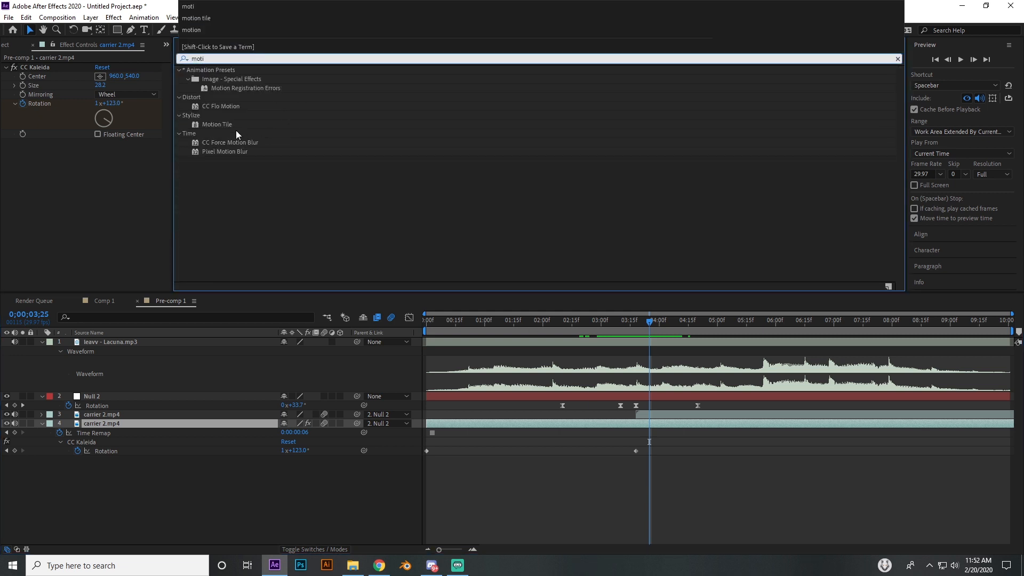
double_click(222, 126)
left_click(654, 415)
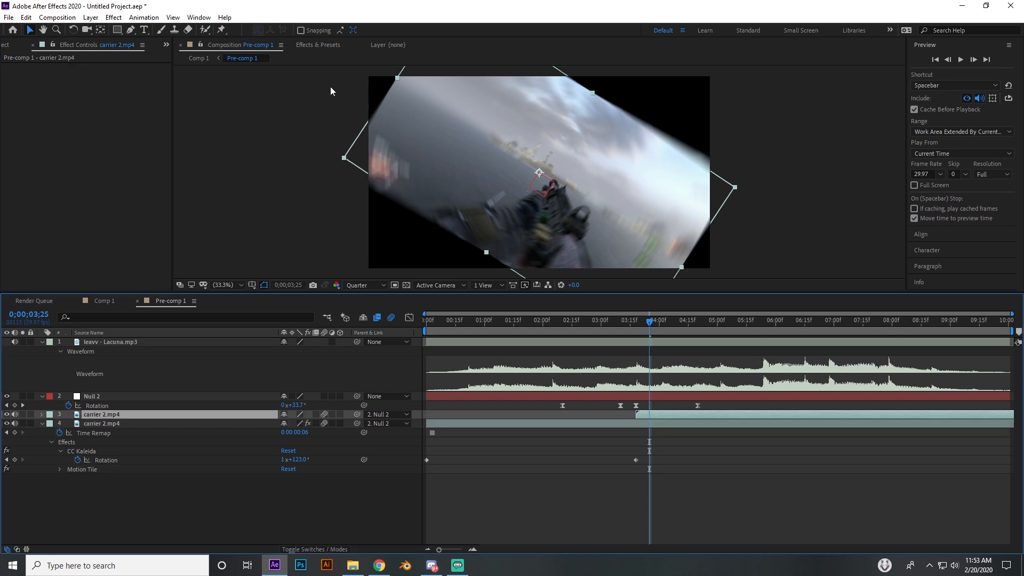
left_click(317, 45)
double_click(219, 125)
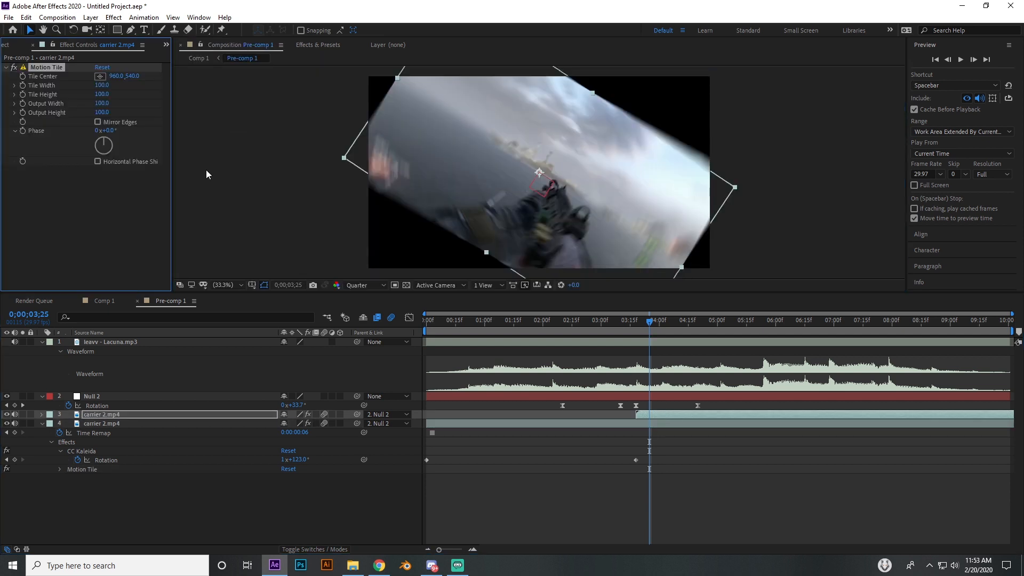
Set the Motion Tile output width and output height to 400 on the upper carrier 2.mp4 layer
left_click(103, 104)
type("400")
key("Return")
left_click(109, 113)
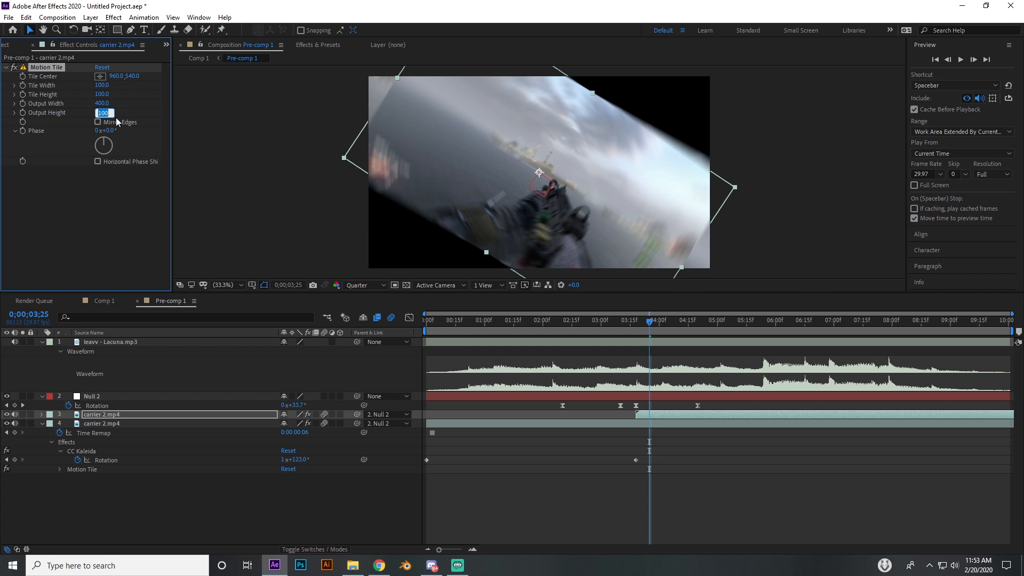
type("400")
key("Return")
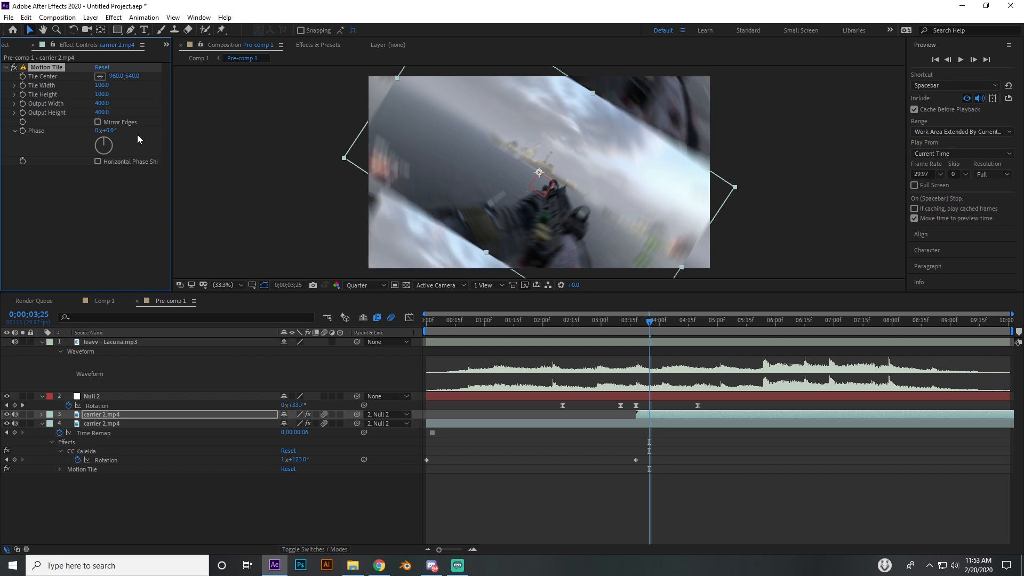
Set Motion Tile's output width and height to 400 on the carrier 2.mp4 layer with CC Kaleida, and scrub through the rotation transition
left_click(502, 422)
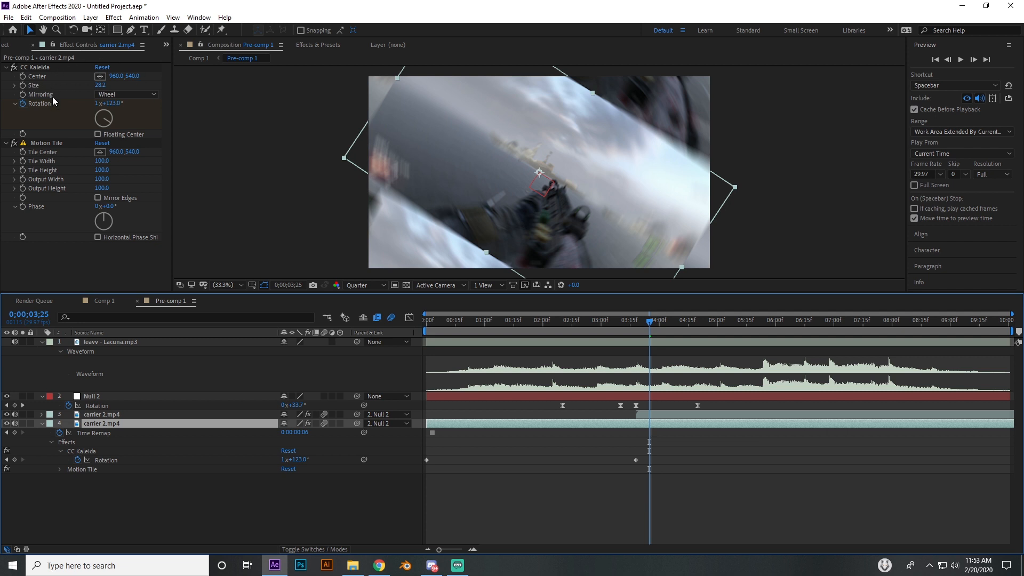
left_click(47, 142)
left_click(102, 179)
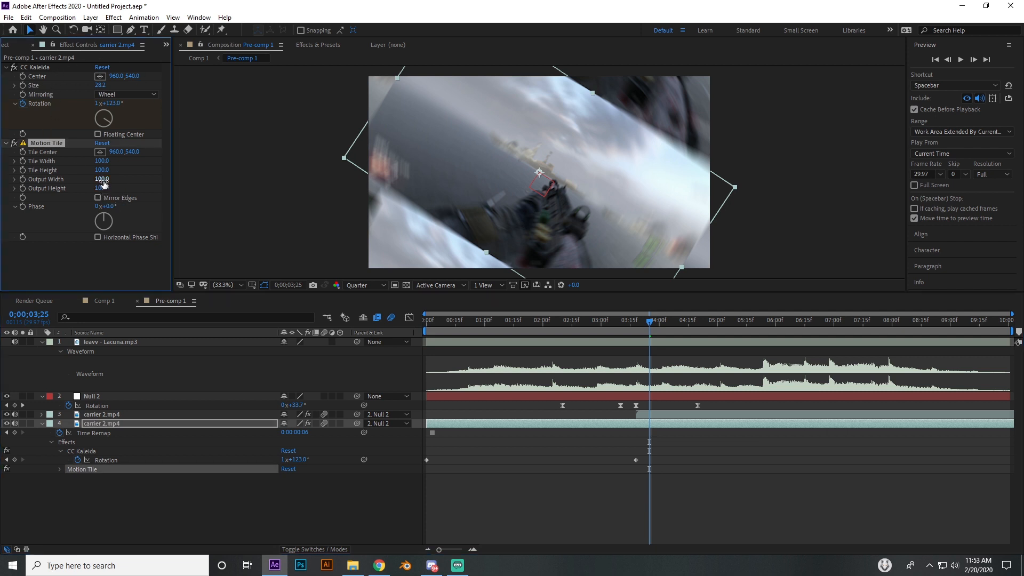
type("400")
key("Return")
left_click_drag(560, 320, 676, 328)
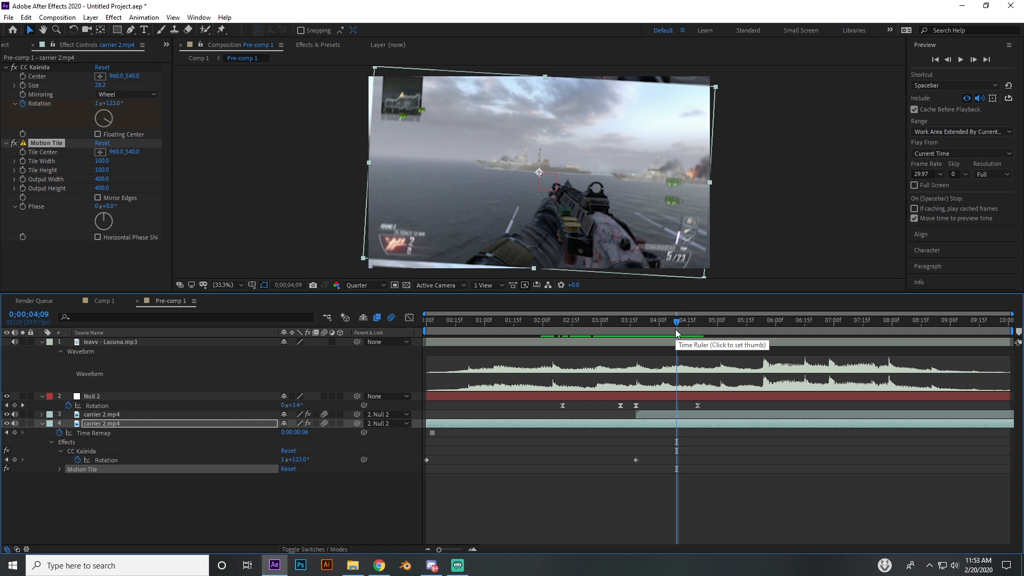
left_click_drag(671, 329, 639, 328)
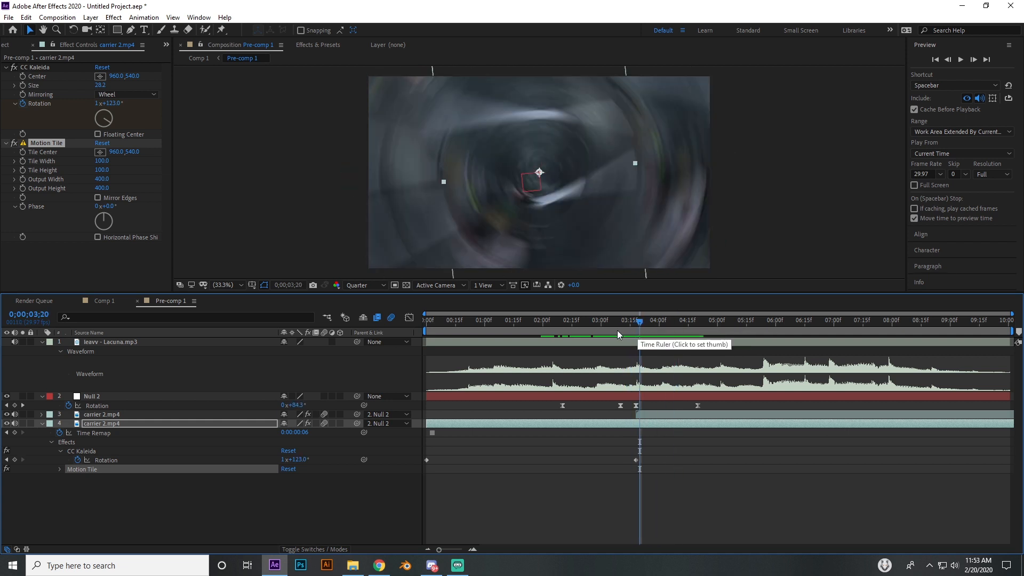
left_click_drag(642, 321, 663, 335)
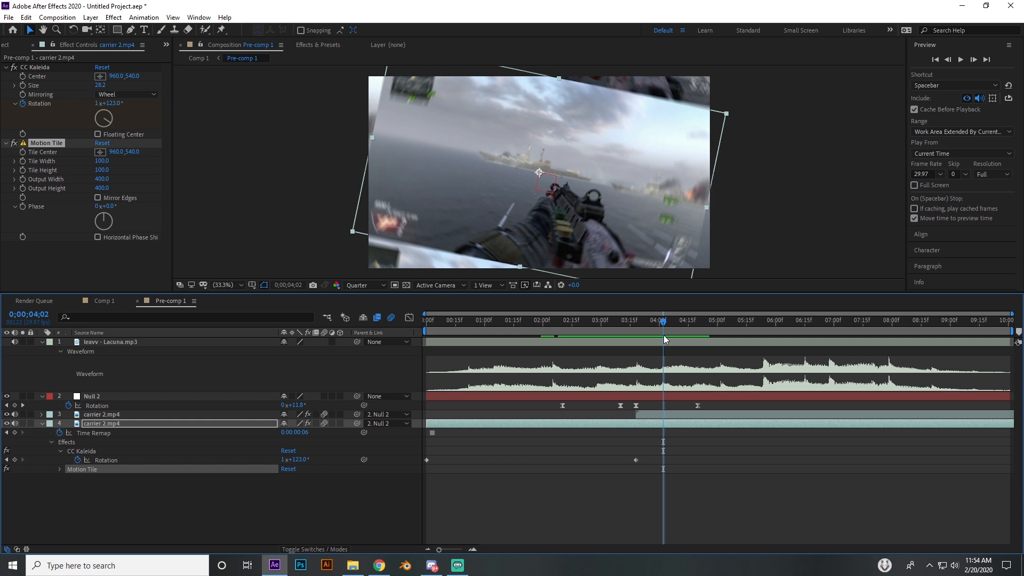
left_click_drag(647, 321, 686, 353)
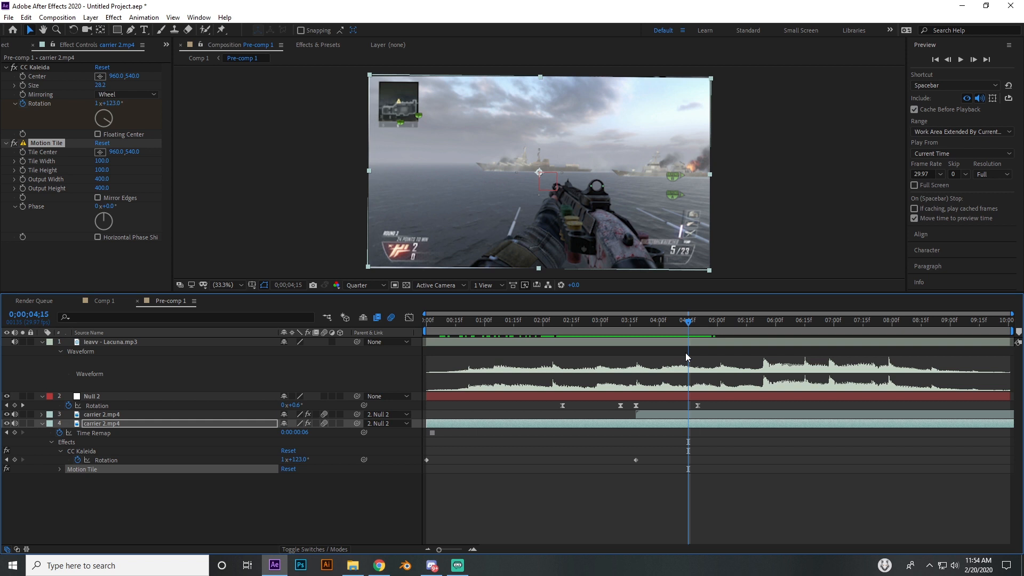